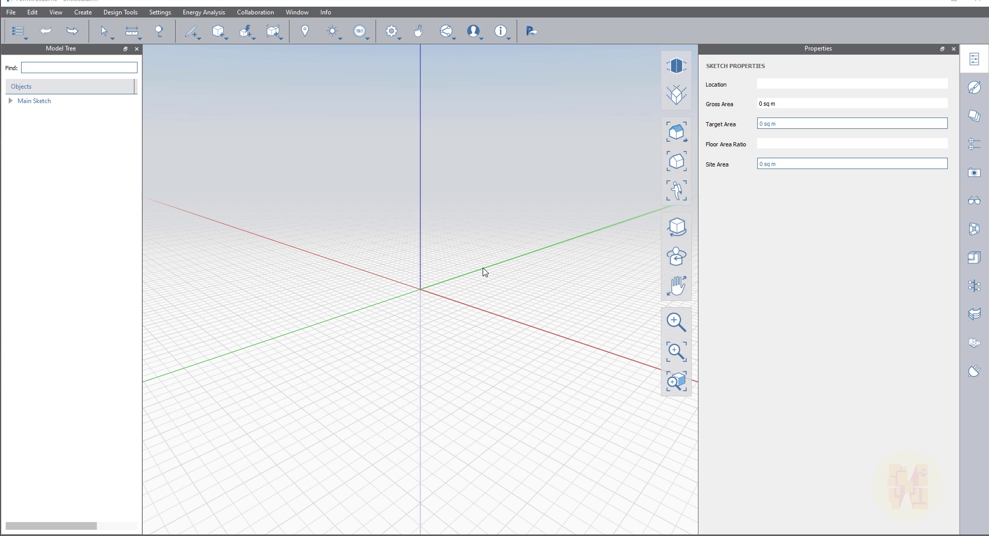
Review the units and faceting precision preferences for the current sketch and for new sketch defaults
scroll(485, 272, "up", 3)
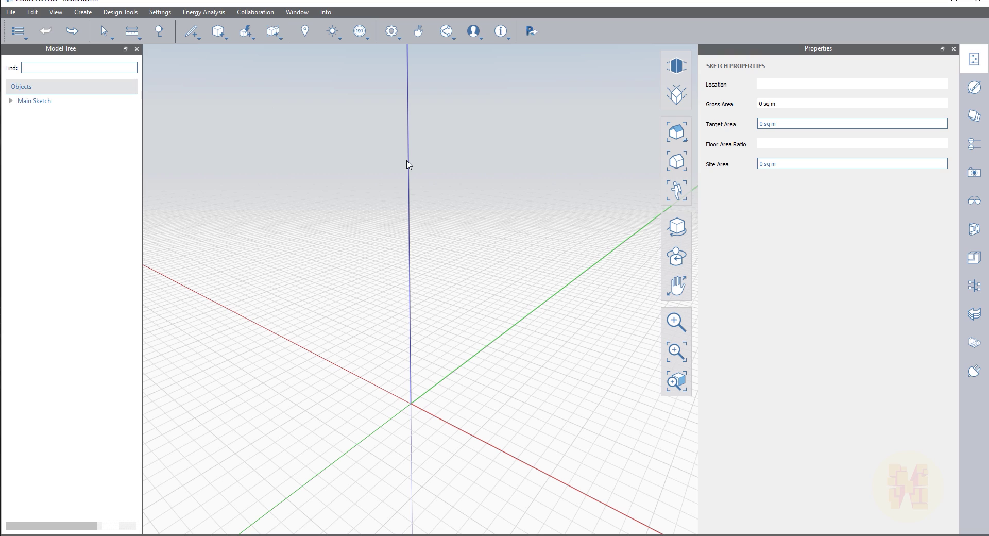
left_click(159, 12)
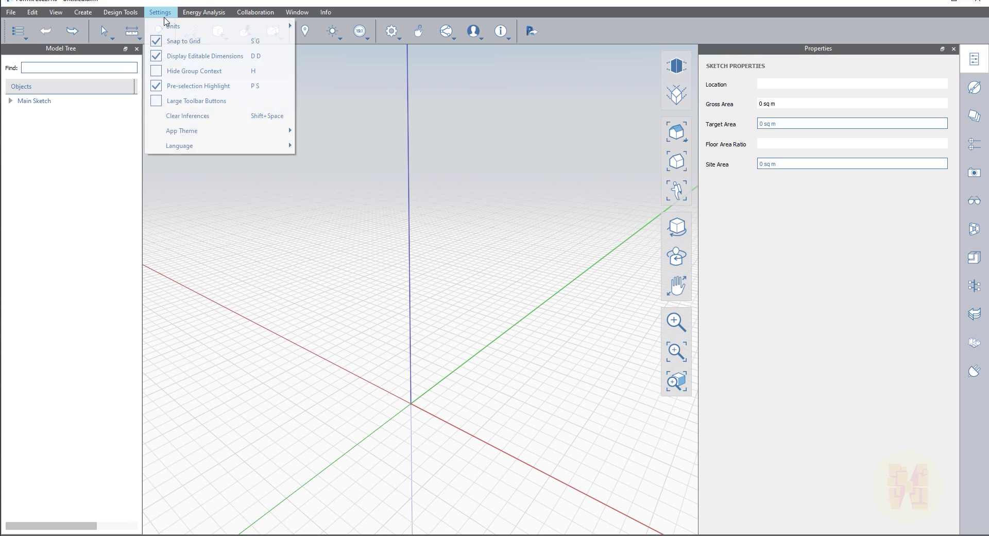
mouse_move(200, 30)
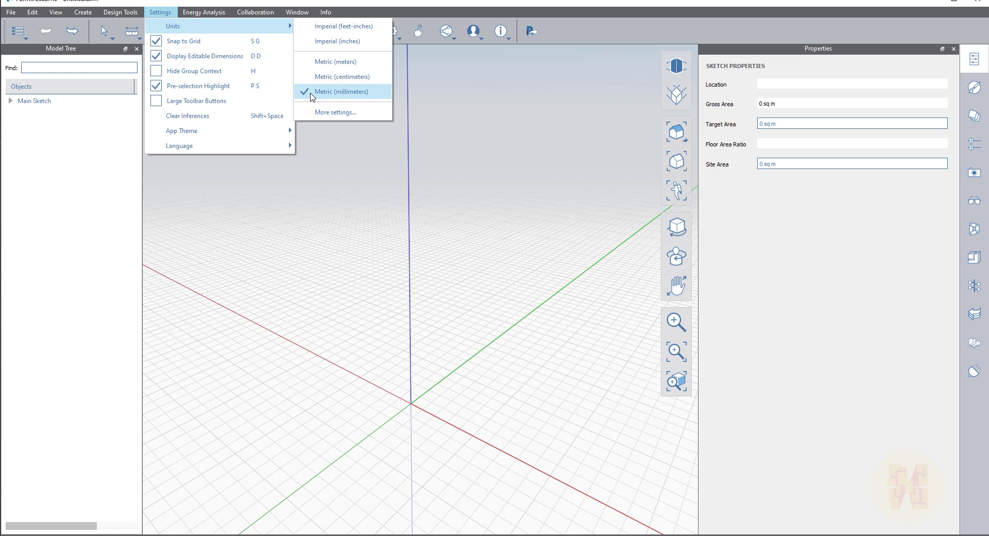
left_click(336, 112)
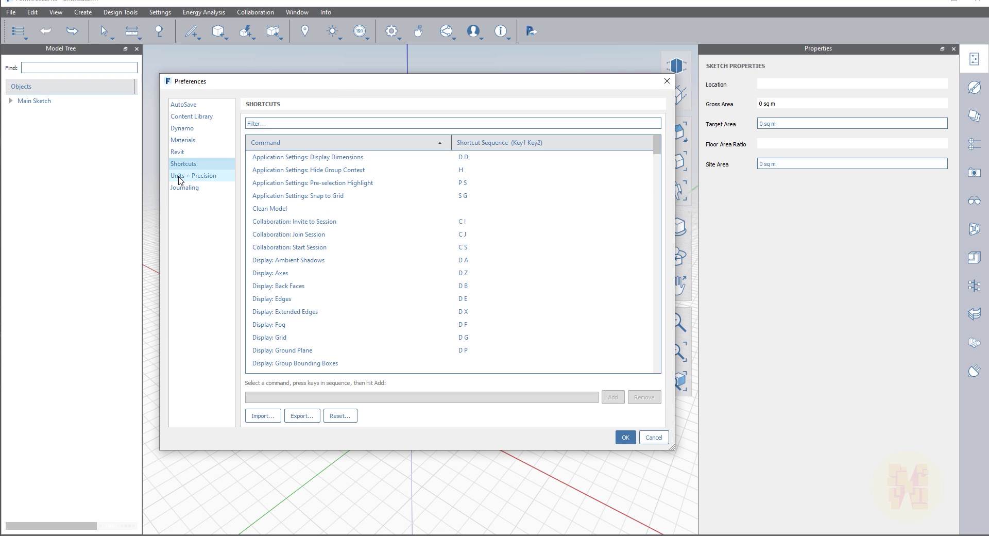
left_click(196, 177)
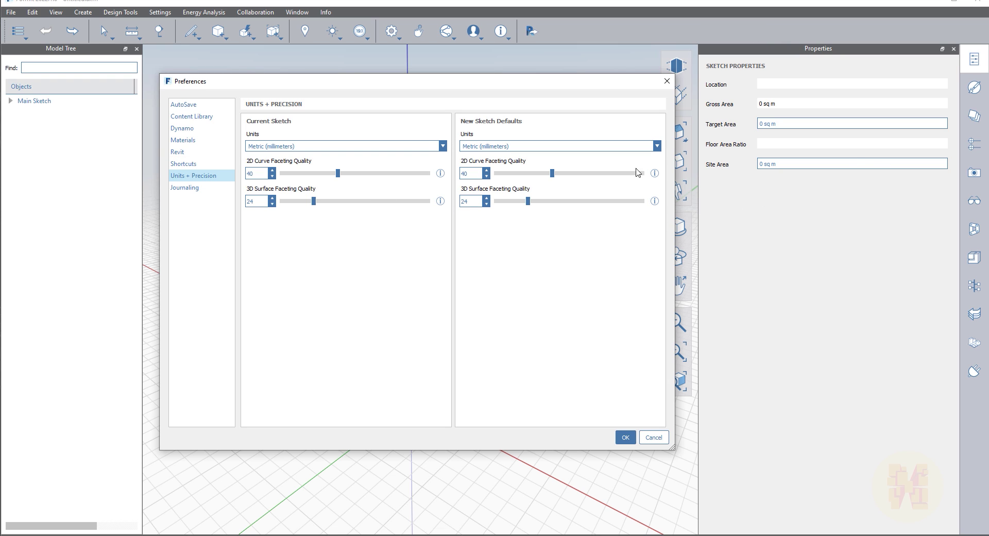
left_click_drag(605, 81, 582, 90)
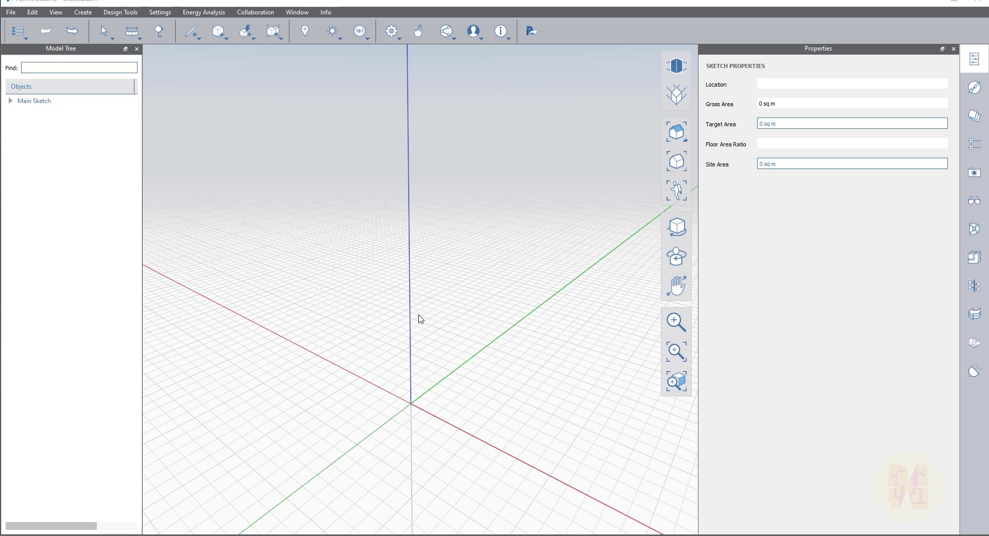
scroll(443, 335, "up", 5)
scroll(601, 431, "down", 3)
scroll(291, 347, "up", 1)
scroll(232, 343, "up", 2)
mouse_move(396, 352)
middle_mouse_down()
mouse_move(384, 353)
mouse_move(392, 346)
middle_mouse_up()
scroll(353, 345, "up", 2)
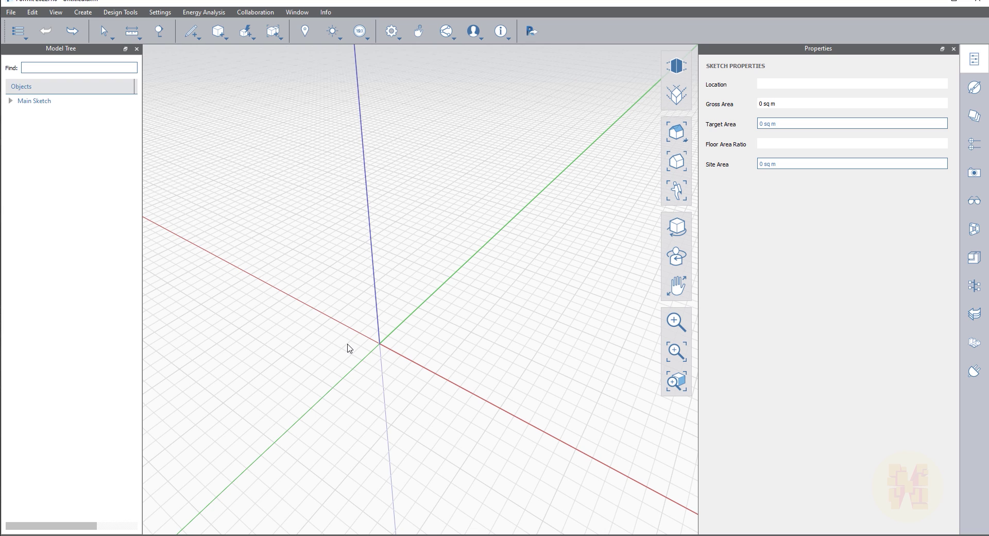
scroll(391, 291, "down", 2)
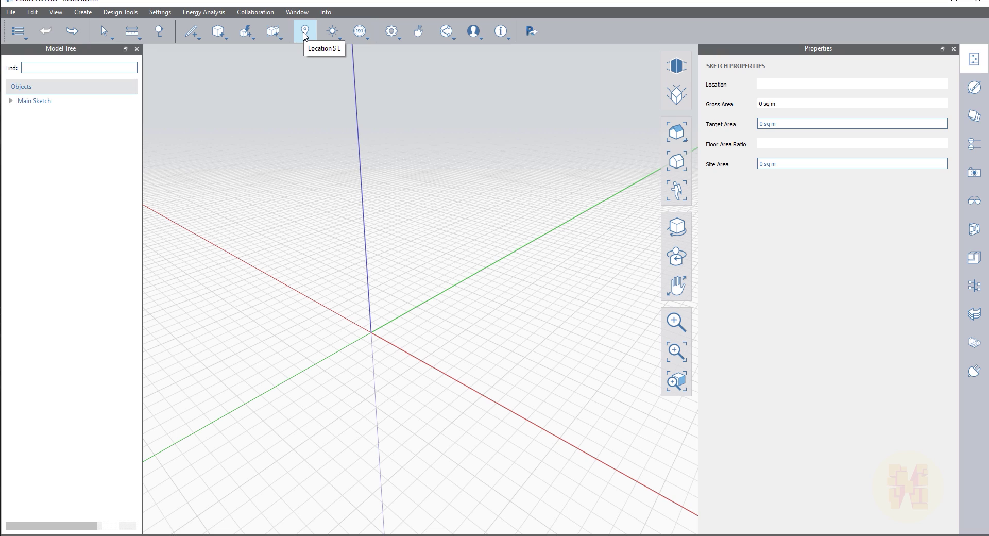
Open the location map in an enlarged window and zoom in on the river area of central Moscow
left_click(304, 33)
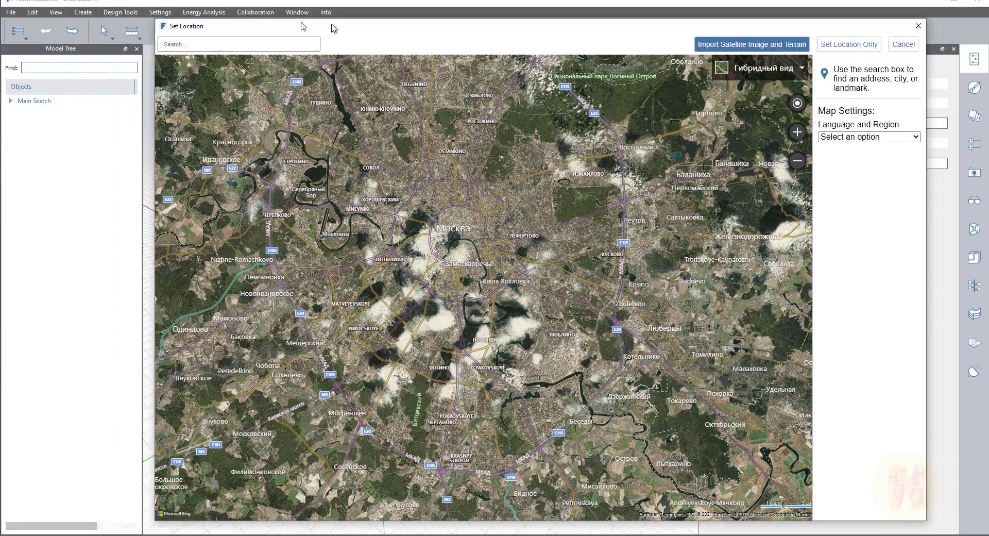
left_click_drag(333, 28, 191, 13)
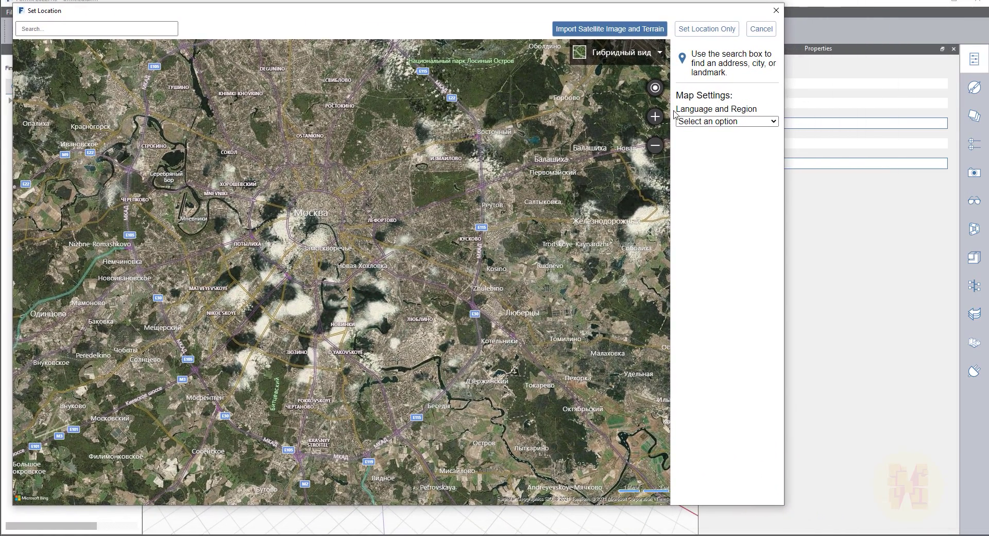
left_click_drag(785, 507, 973, 535)
scroll(462, 339, "down", 2)
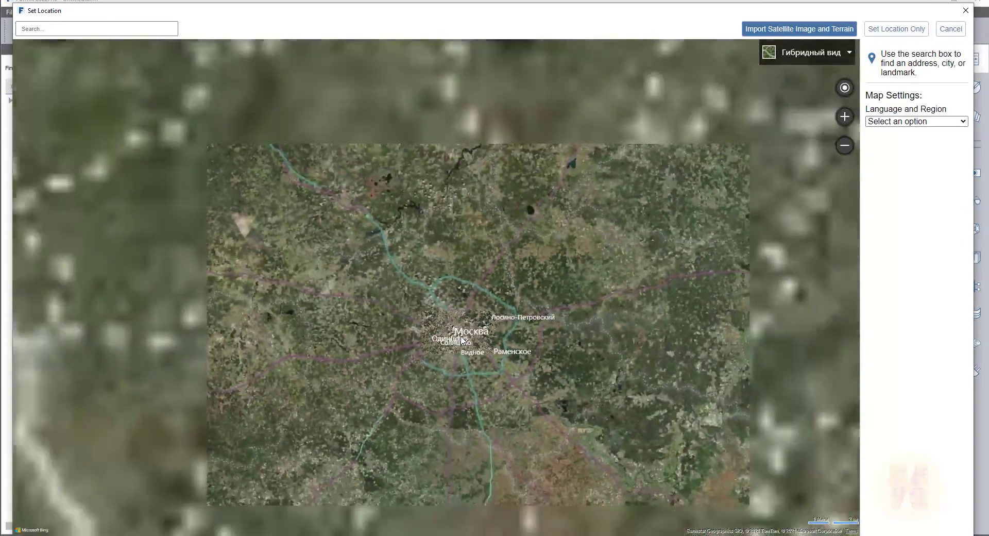
scroll(443, 311, "up", 3)
scroll(443, 310, "up", 5)
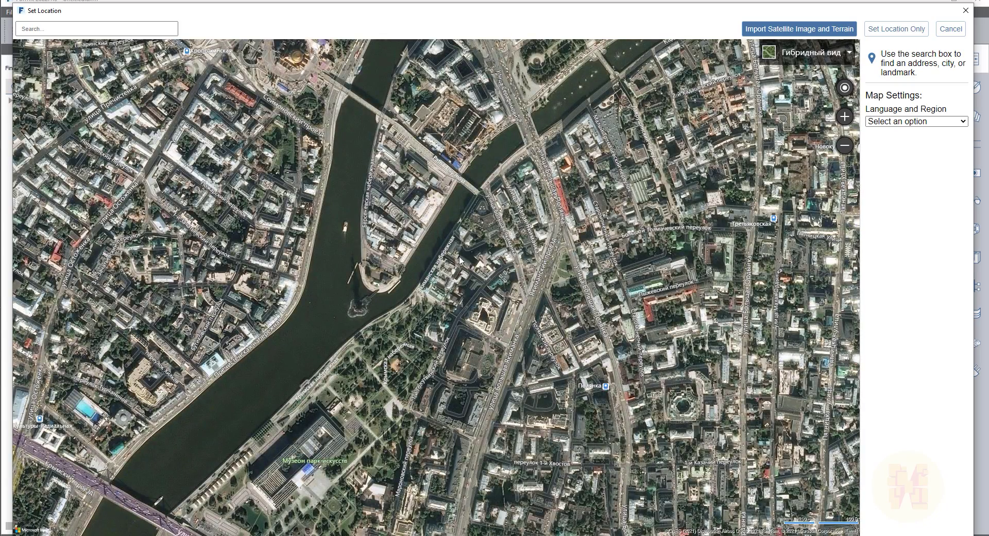
scroll(422, 221, "up", 2)
scroll(395, 155, "down", 2)
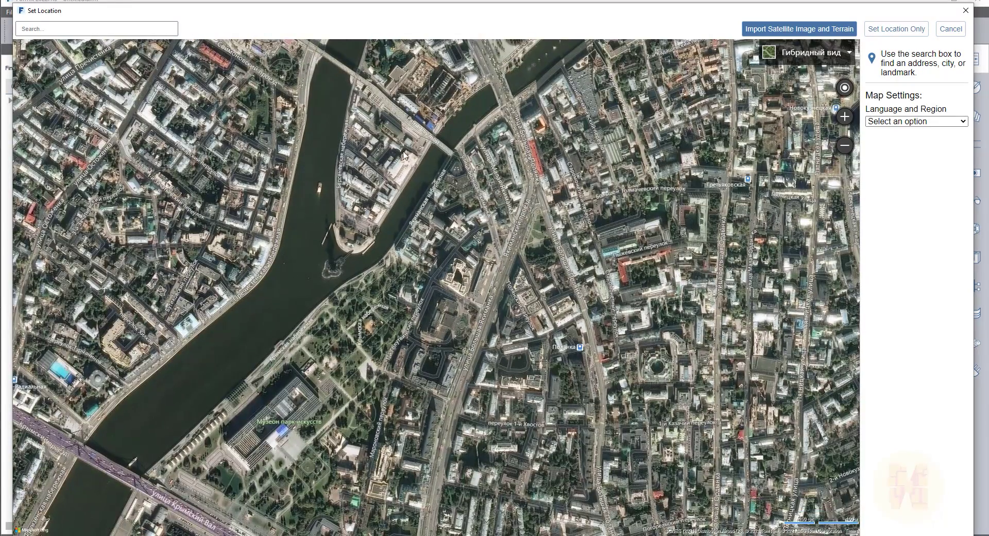
Import satellite image and terrain, framing the crop area over the city blocks and river northwest of the park
left_click(819, 32)
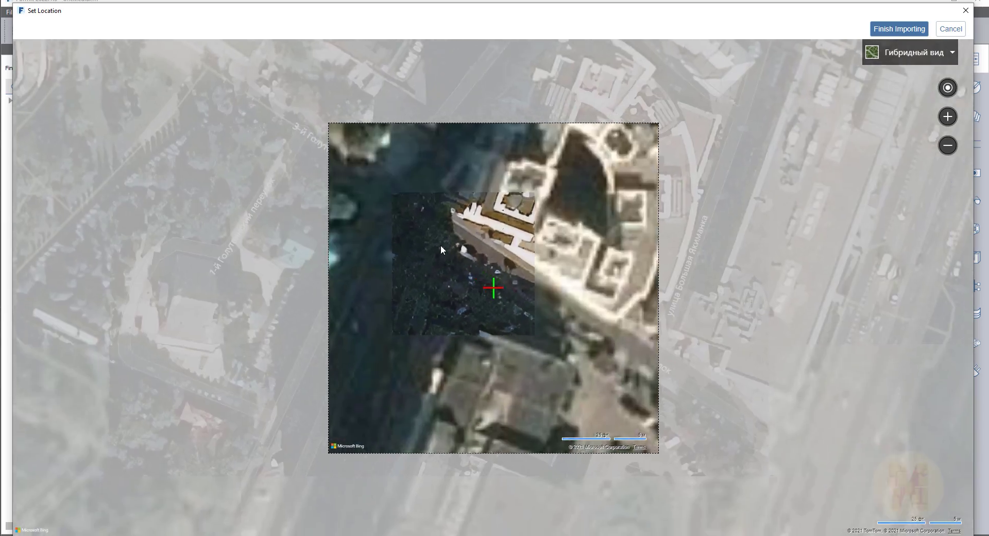
scroll(441, 250, "down", 6)
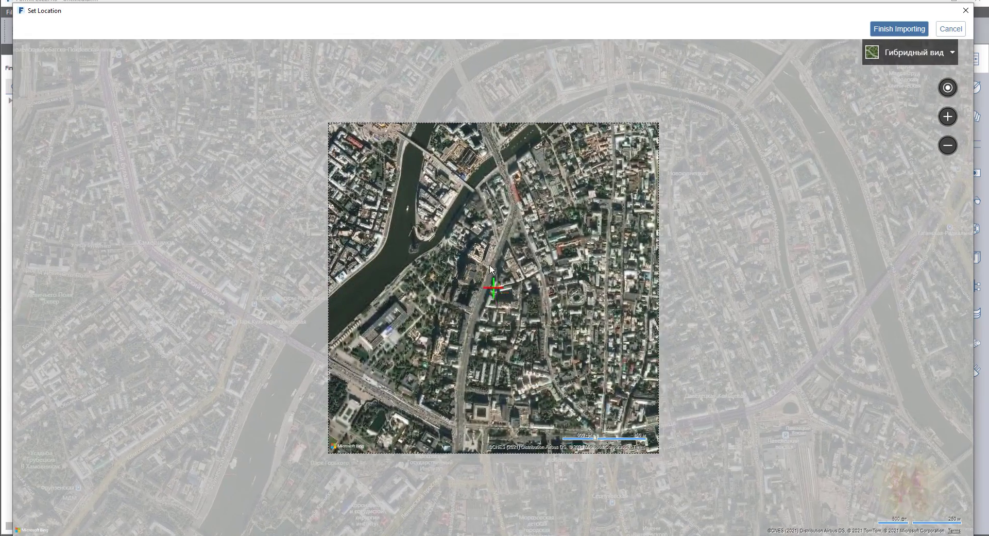
left_click_drag(490, 270, 562, 356)
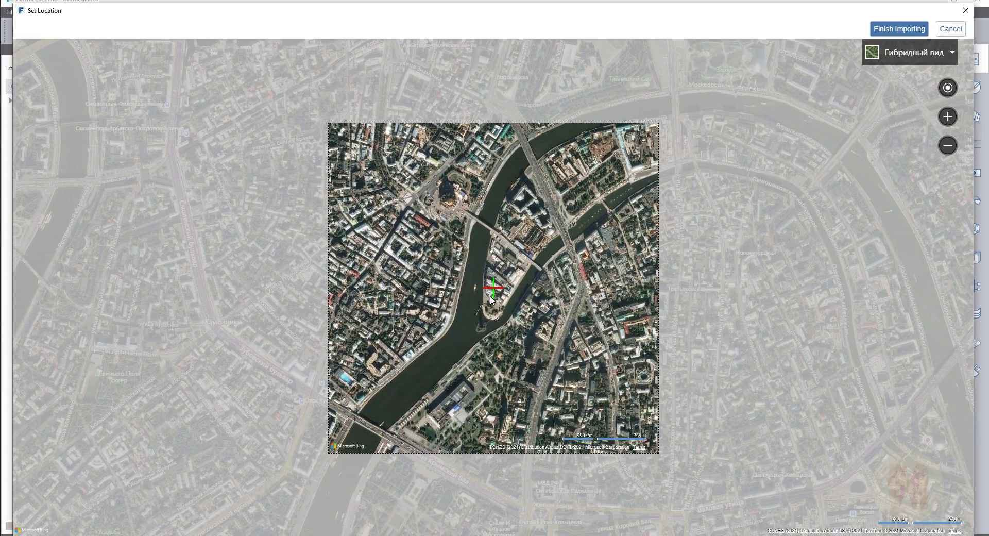
left_click_drag(459, 306, 490, 236)
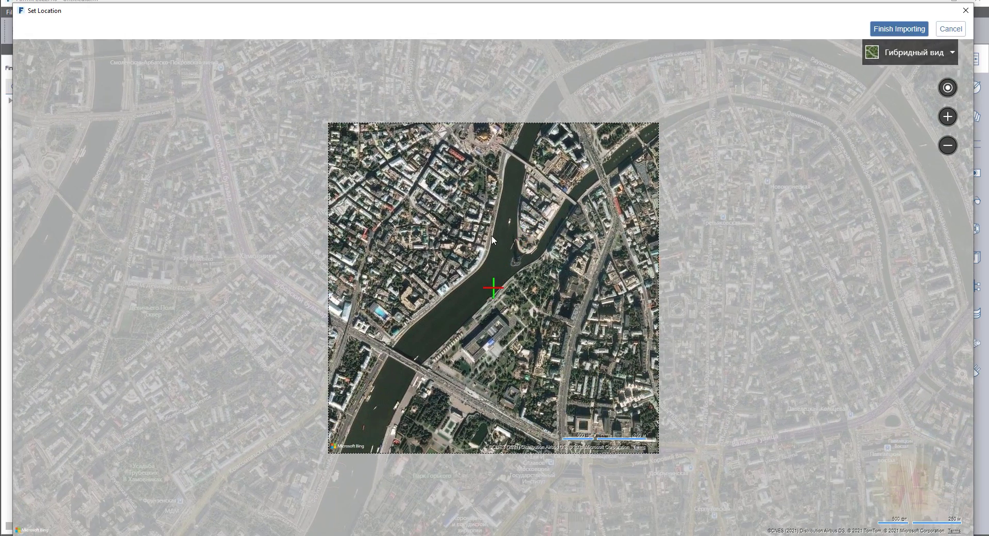
scroll(456, 282, "up", 3)
scroll(508, 282, "down", 3)
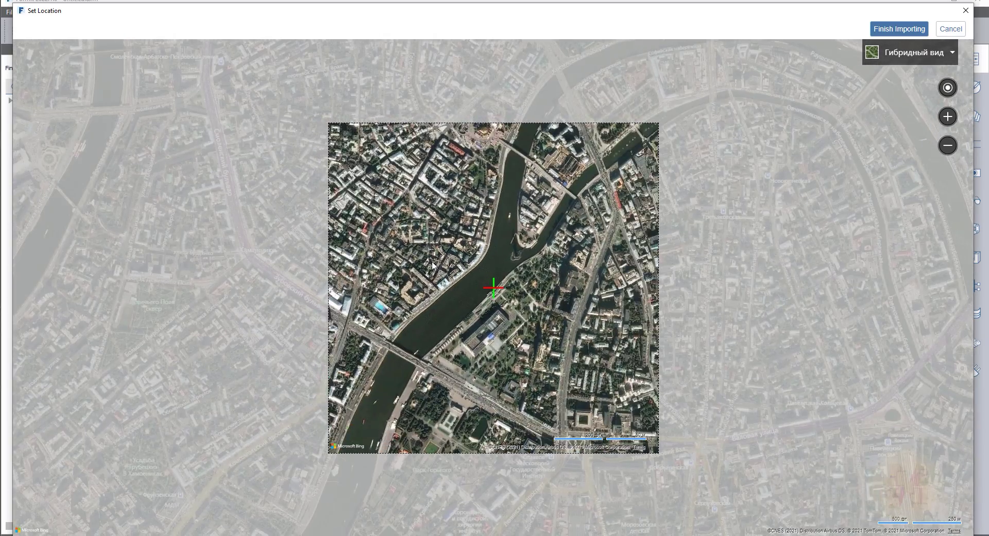
left_click_drag(508, 283, 569, 295)
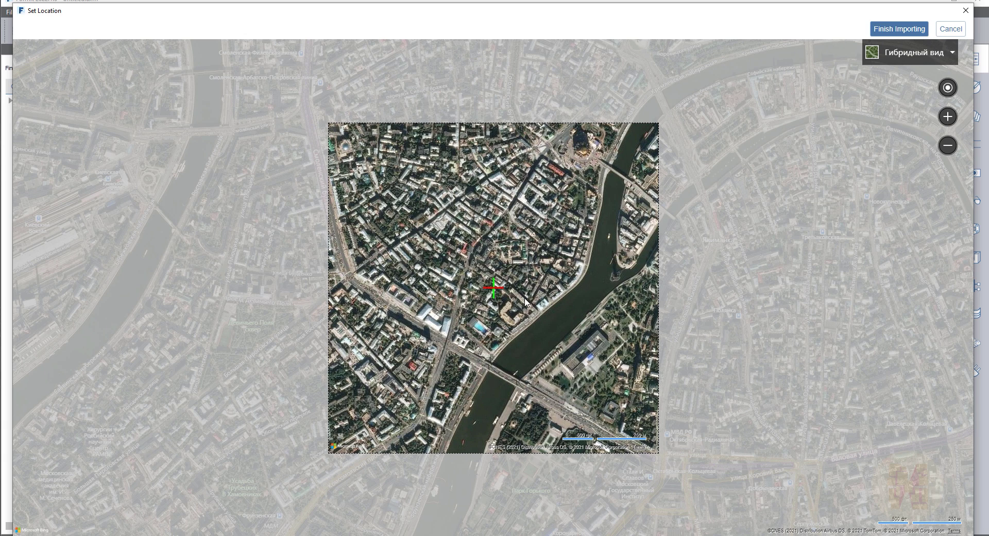
left_click(896, 30)
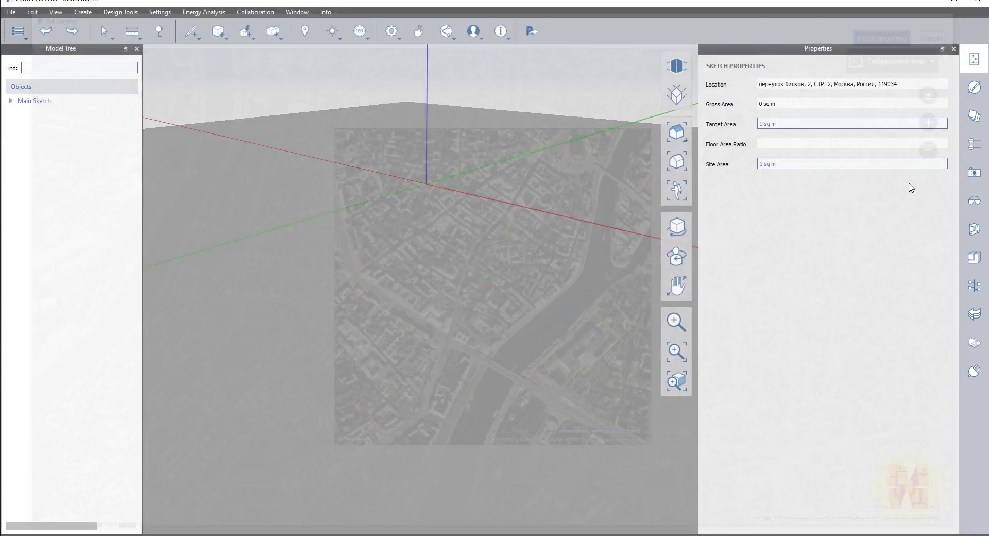
Make the Terrain layer of the imported site visible
scroll(497, 366, "up", 6)
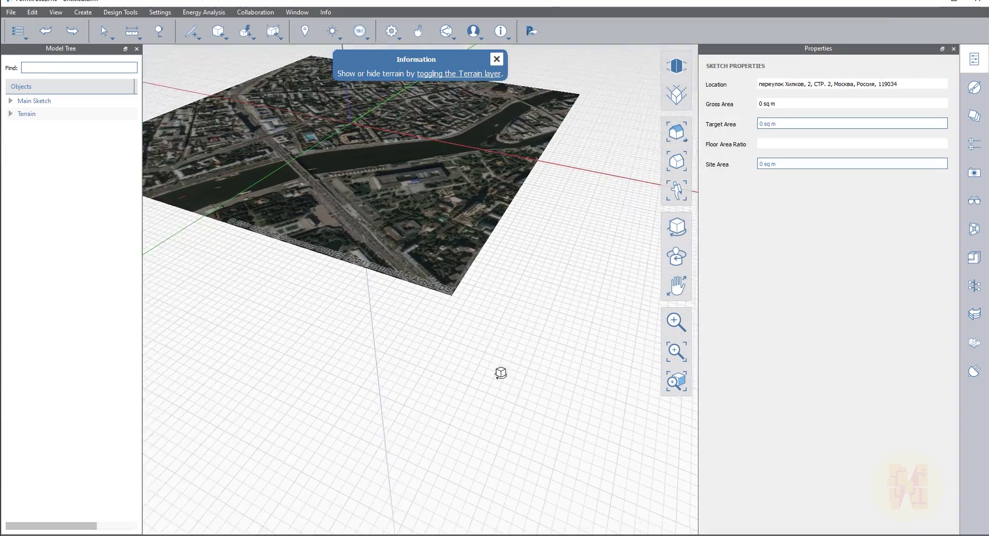
scroll(512, 405, "down", 3)
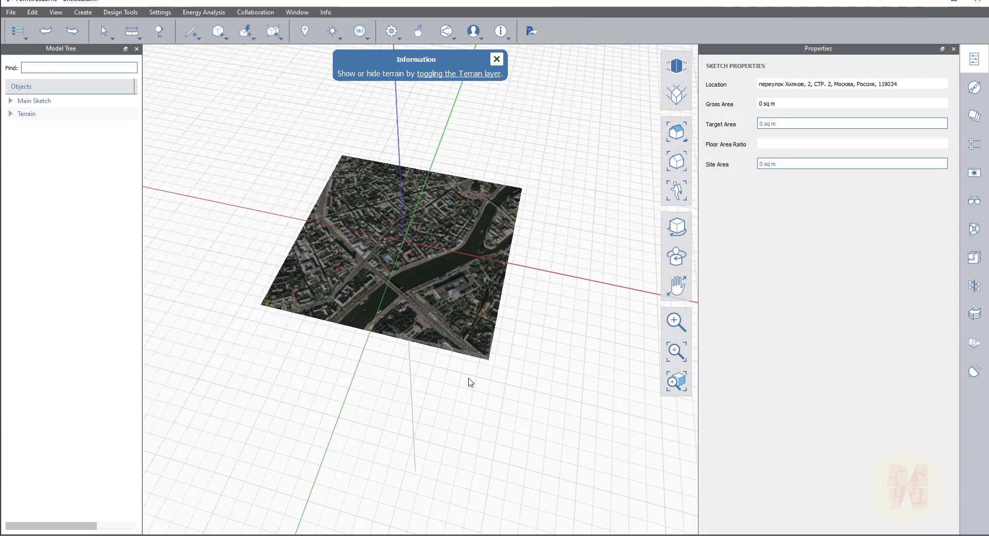
scroll(490, 393, "up", 6)
scroll(508, 356, "down", 3)
scroll(490, 351, "up", 3)
middle_click_drag(488, 361, 490, 390)
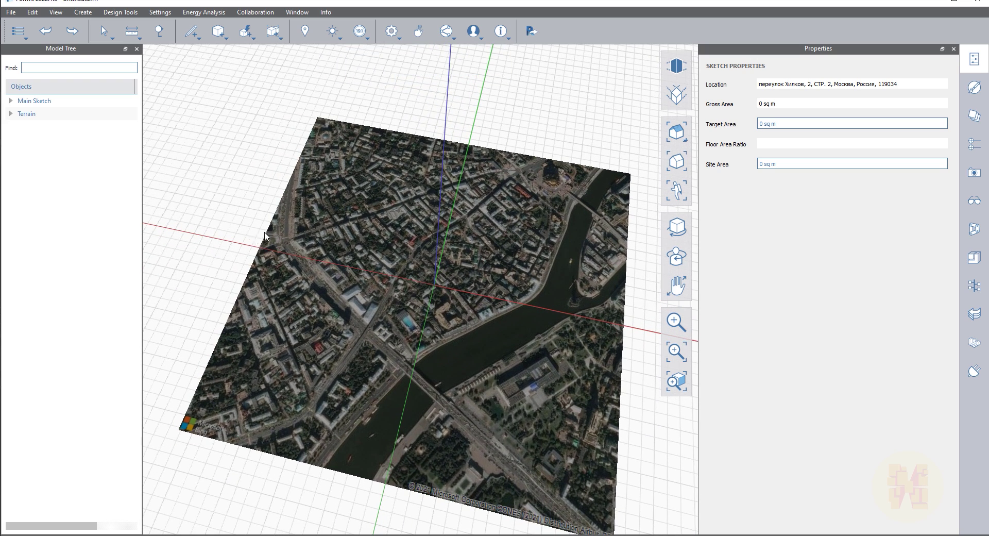
left_click(974, 124)
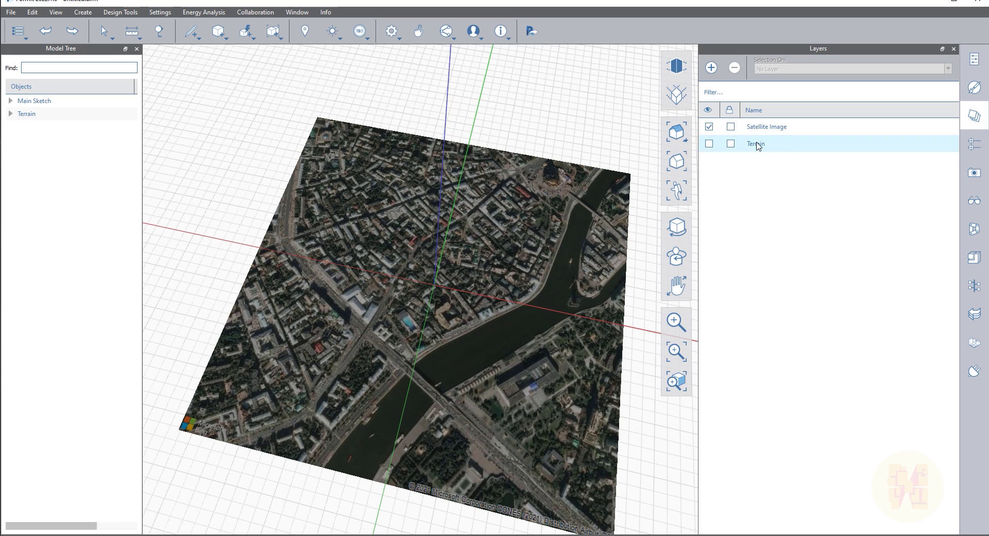
left_click(710, 144)
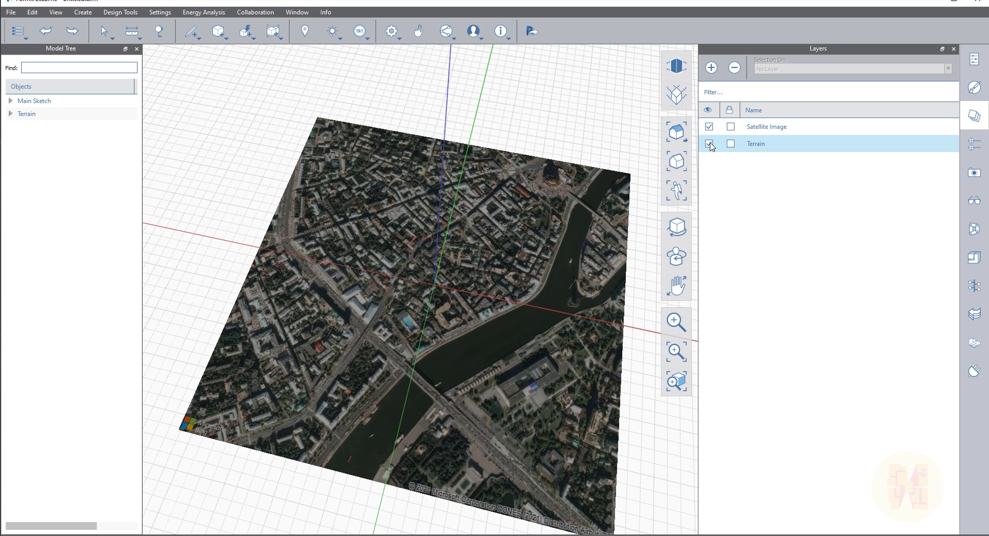
Show the north arrow through the environment visual styles and check its orientation against the terrain
middle_click_drag(253, 269, 330, 473)
scroll(405, 193, "down", 4)
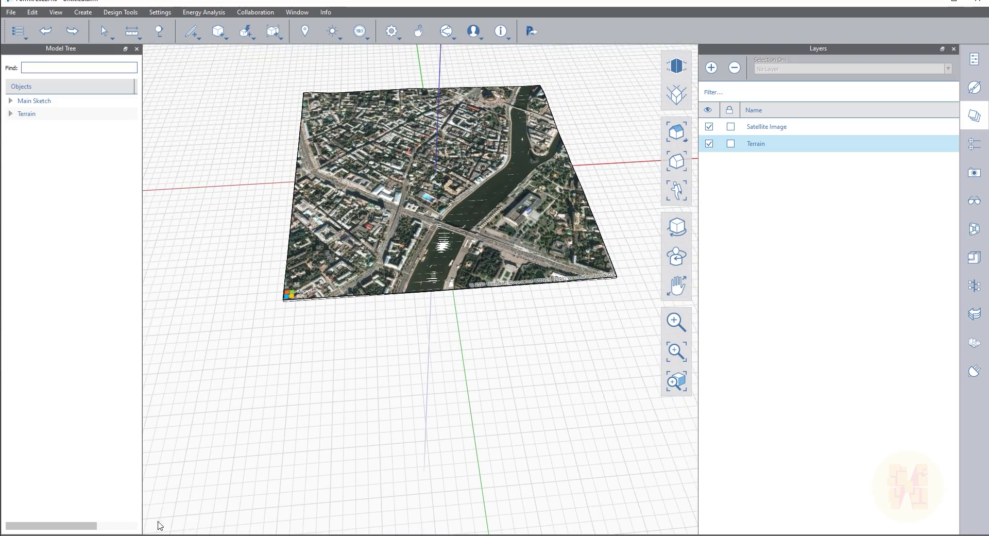
scroll(525, 353, "down", 2)
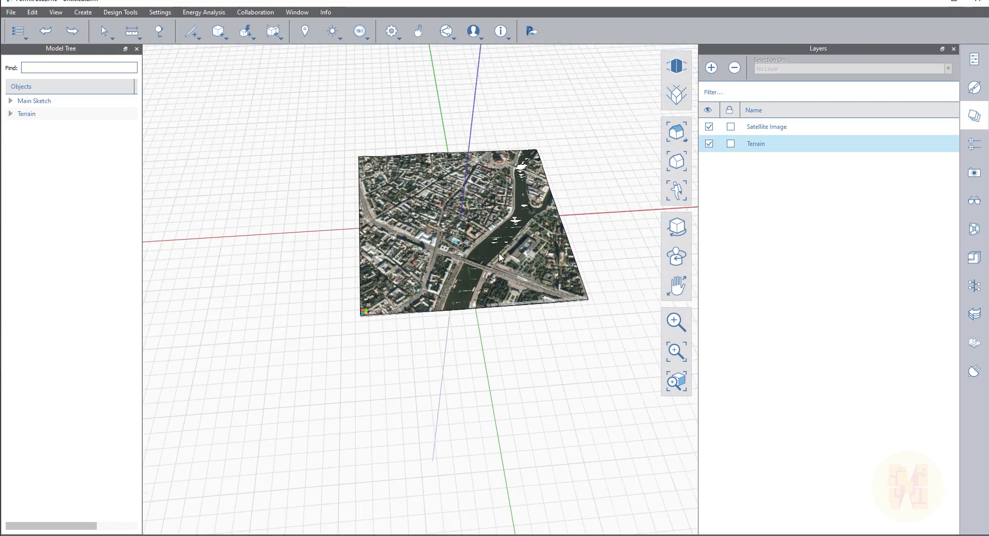
scroll(506, 138, "up", 5)
middle_click_drag(506, 138, 217, 170)
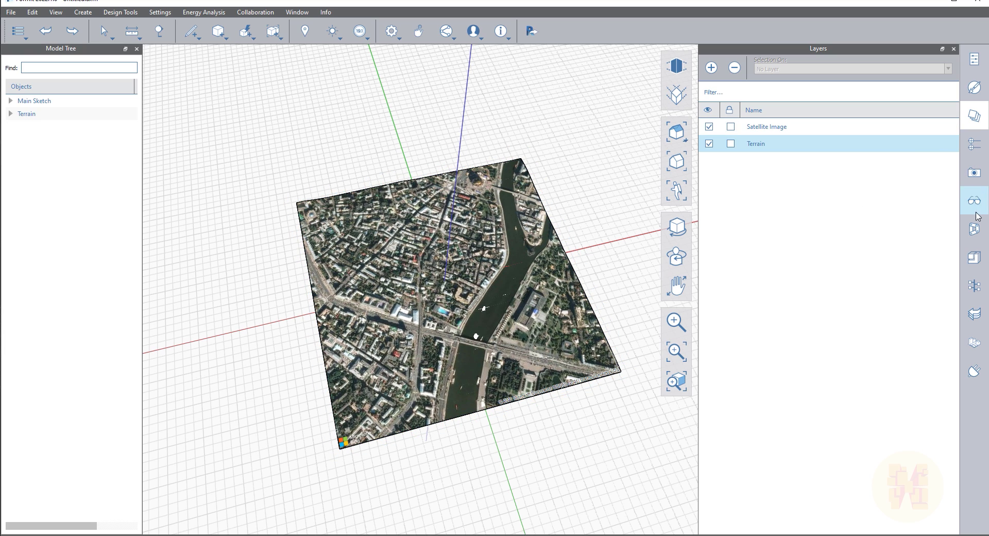
left_click(975, 89)
left_click(979, 205)
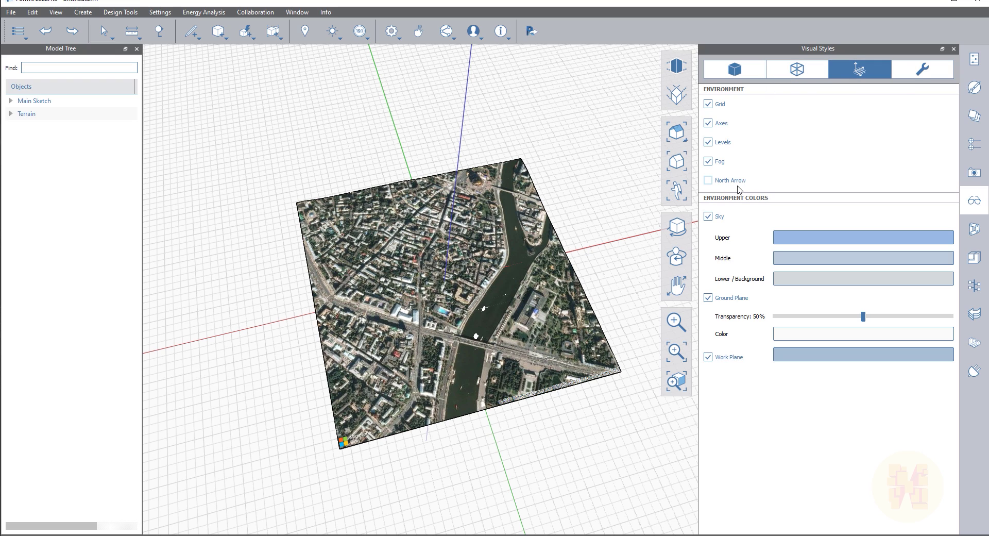
left_click(708, 181)
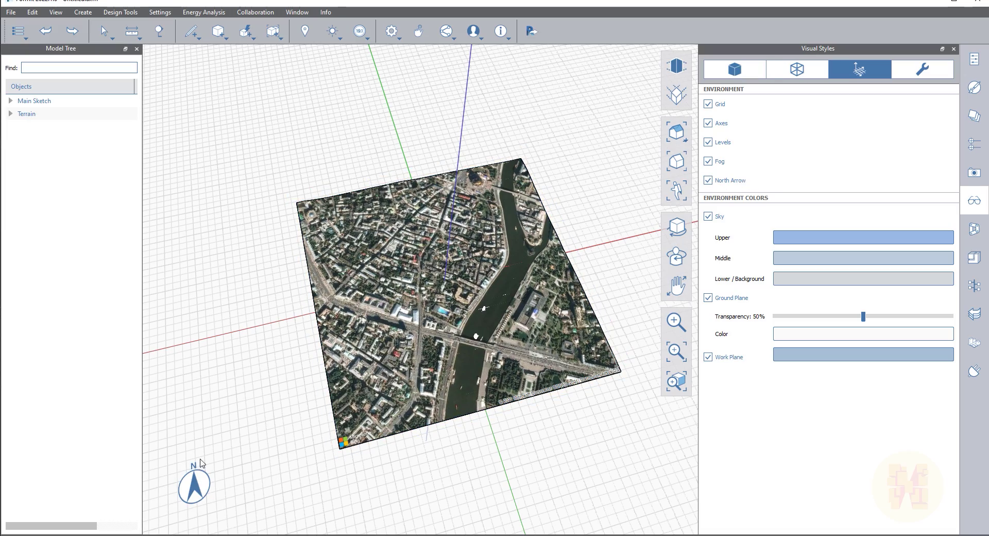
middle_click_drag(499, 467, 277, 477)
middle_click_drag(360, 479, 494, 407)
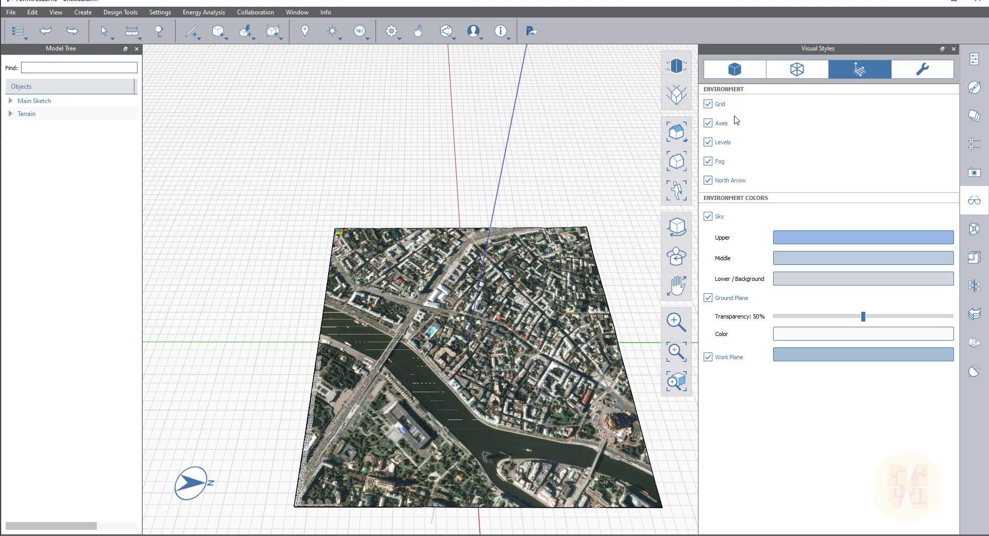
Hide and restore the grid, and do the same with the axes
left_click(721, 105)
left_click(721, 104)
left_click(724, 125)
left_click(724, 126)
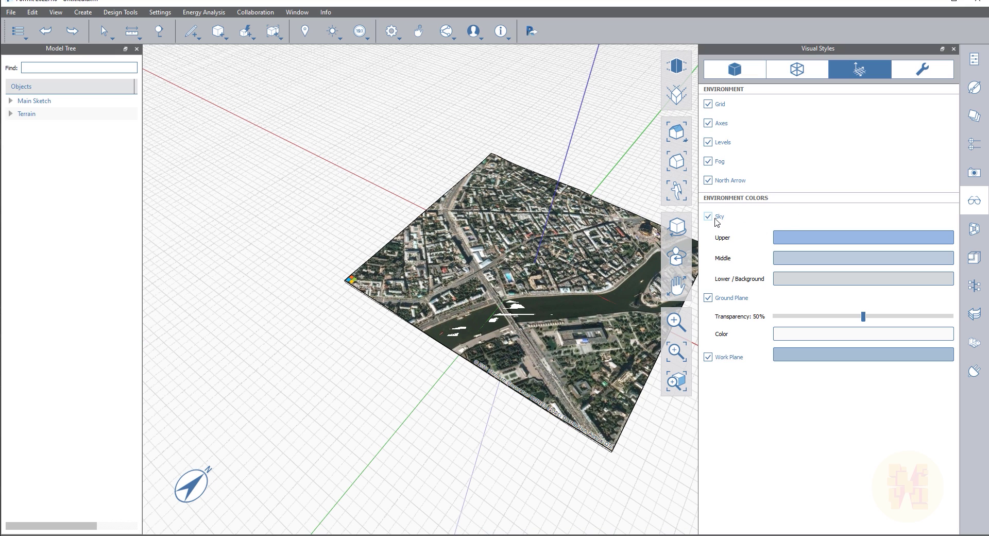
Switch the sky off and back on while viewing from below, and do the same with the ground plane
middle_click_drag(567, 216, 536, 115)
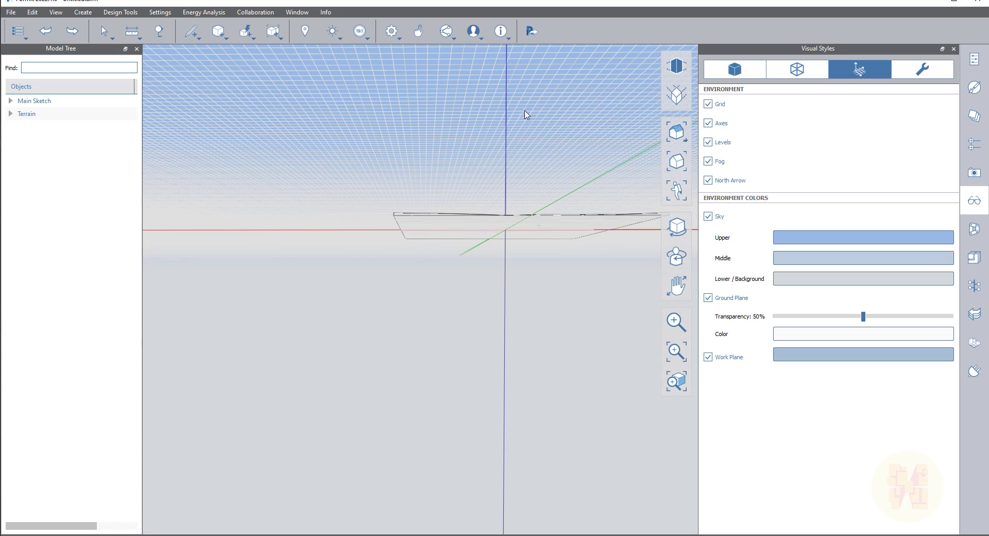
left_click(714, 215)
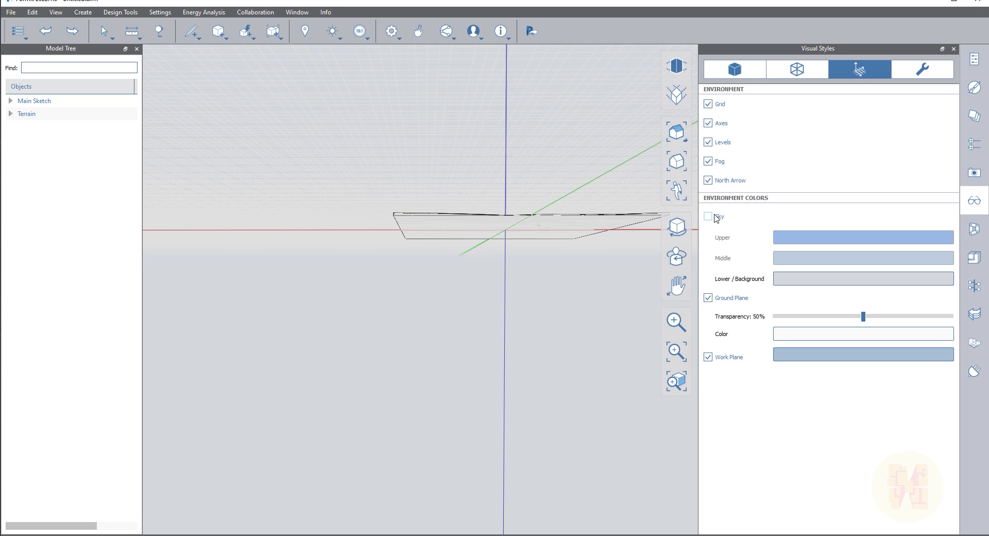
left_click(716, 216)
left_click(708, 297)
left_click(708, 297)
middle_click_drag(536, 216, 533, 347)
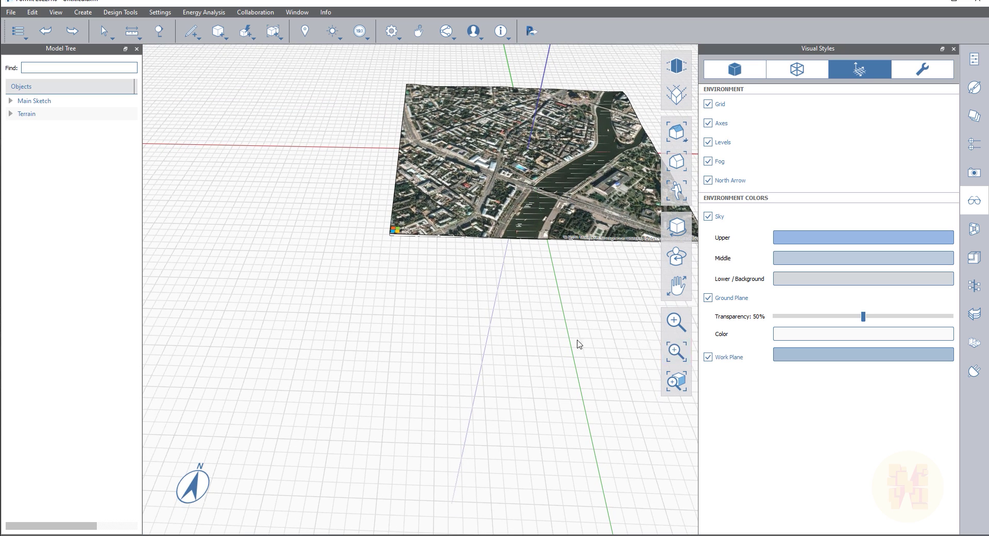
Examine the satellite terrain from several angles, close up around the river bridge and from farther away
scroll(453, 369, "down", 3)
scroll(574, 177, "up", 4)
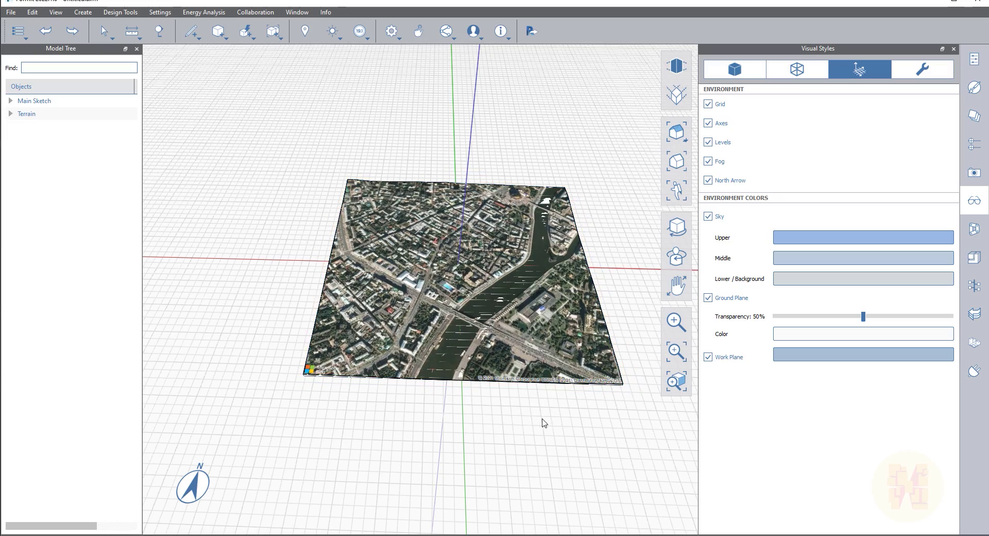
scroll(359, 293, "up", 5)
left_click(359, 293)
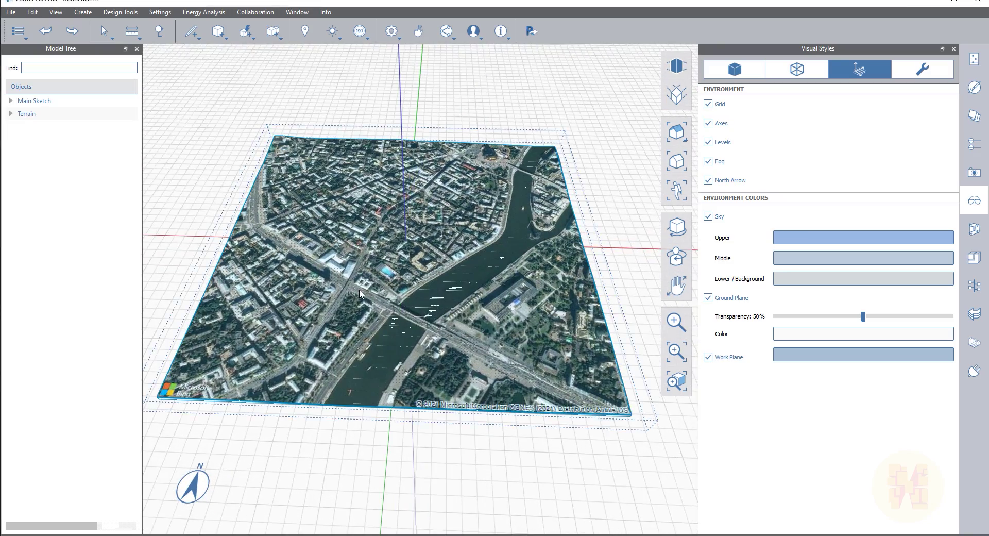
left_click(494, 437)
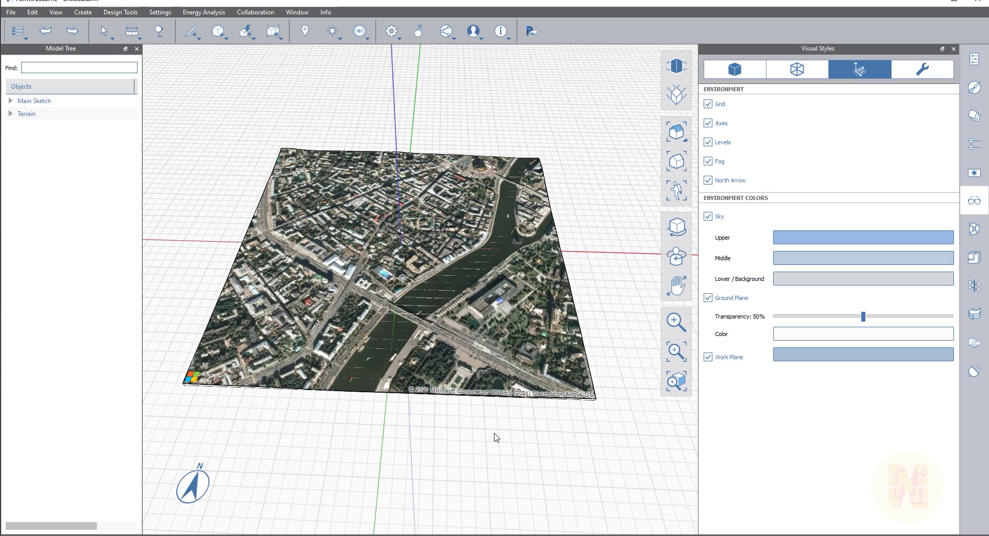
left_click(306, 186)
left_click(444, 431)
scroll(453, 443, "up", 10)
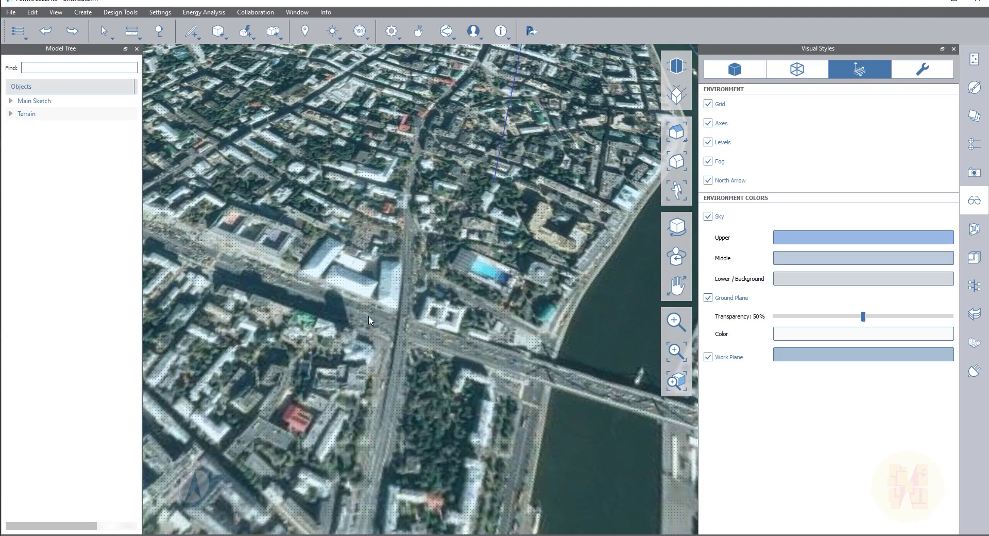
scroll(449, 350, "down", 10)
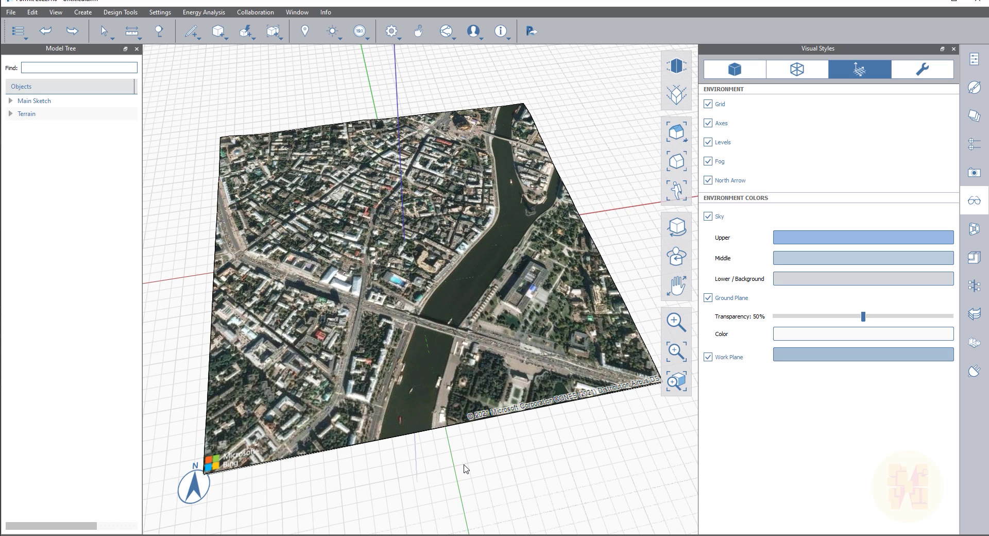
middle_click_drag(468, 466, 474, 435)
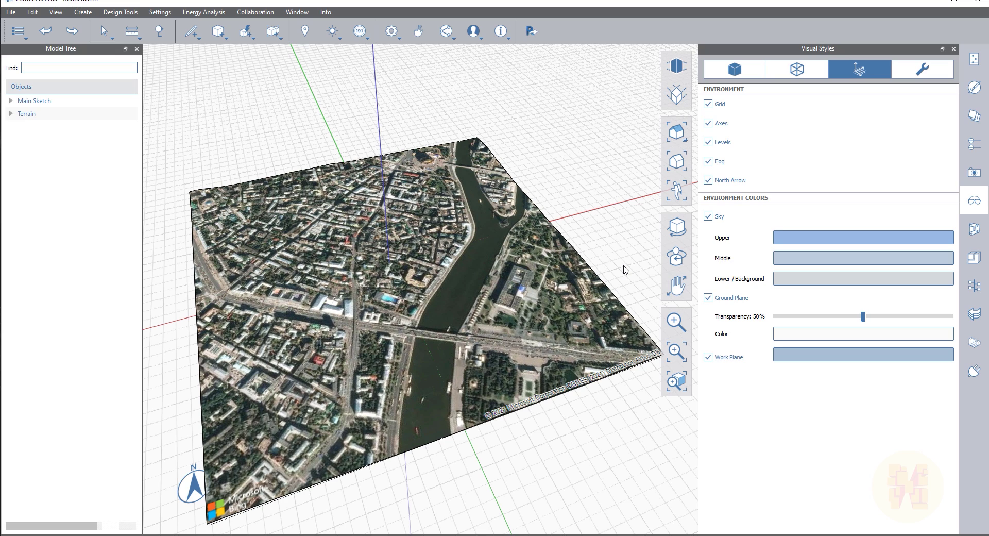
Open the Plugin Manager, and hide and restore its panel
left_click(974, 374)
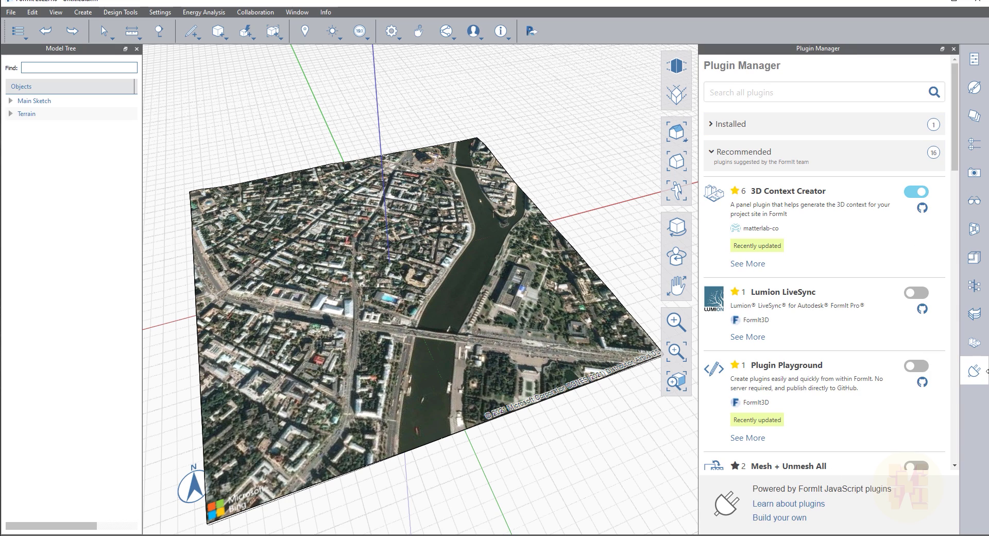
left_click(297, 11)
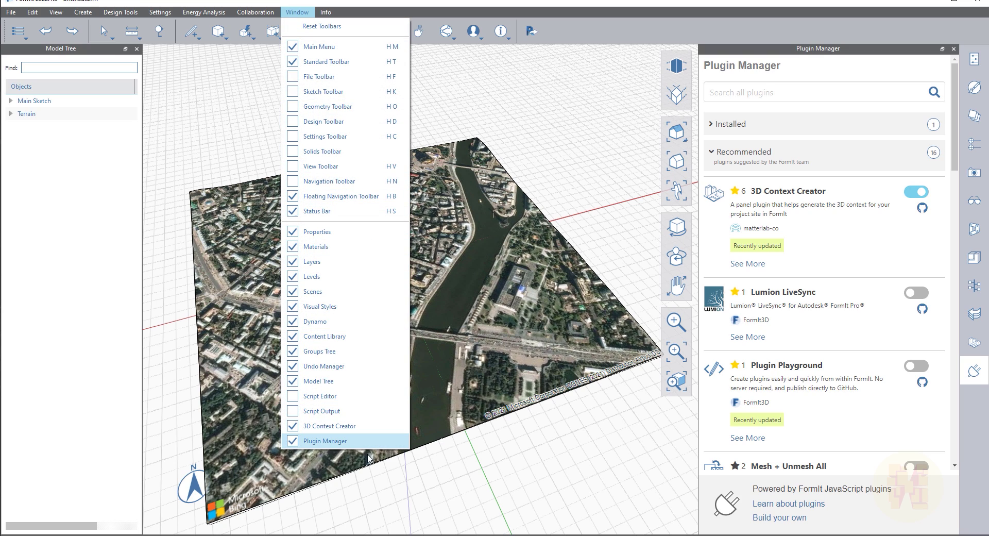
left_click(292, 441)
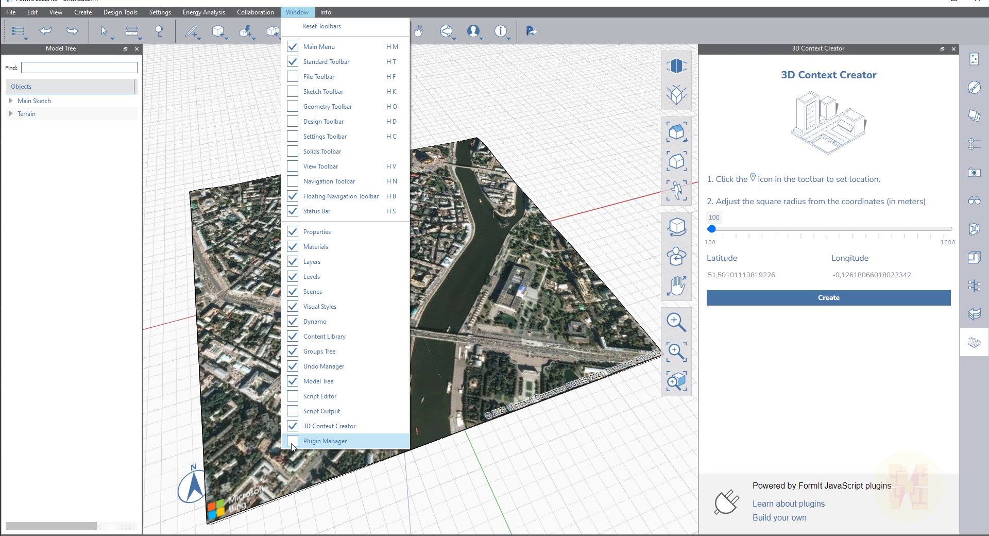
left_click(292, 442)
left_click(665, 469)
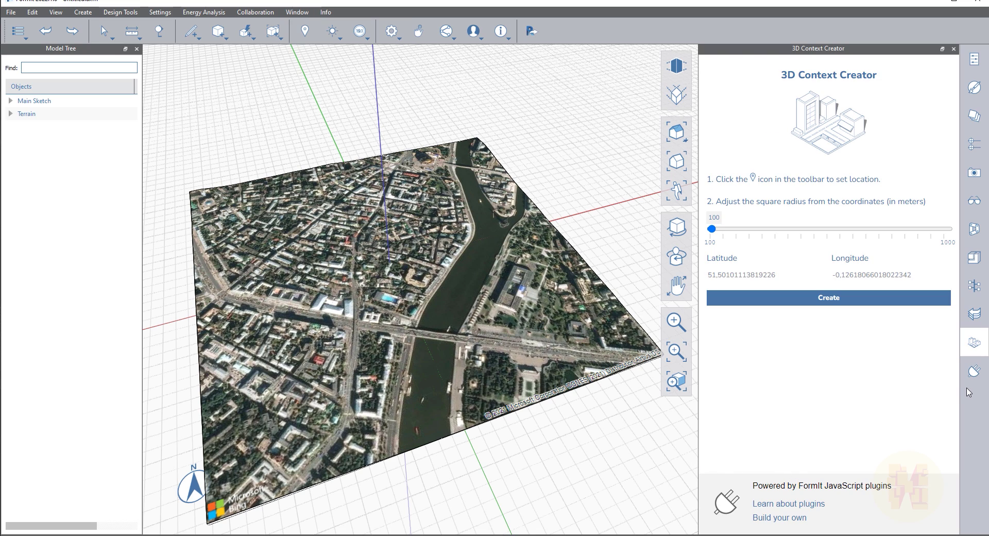
Turn the 3D Context Creator plugin off and back on among the recommended plugins, and open its panel
left_click(974, 372)
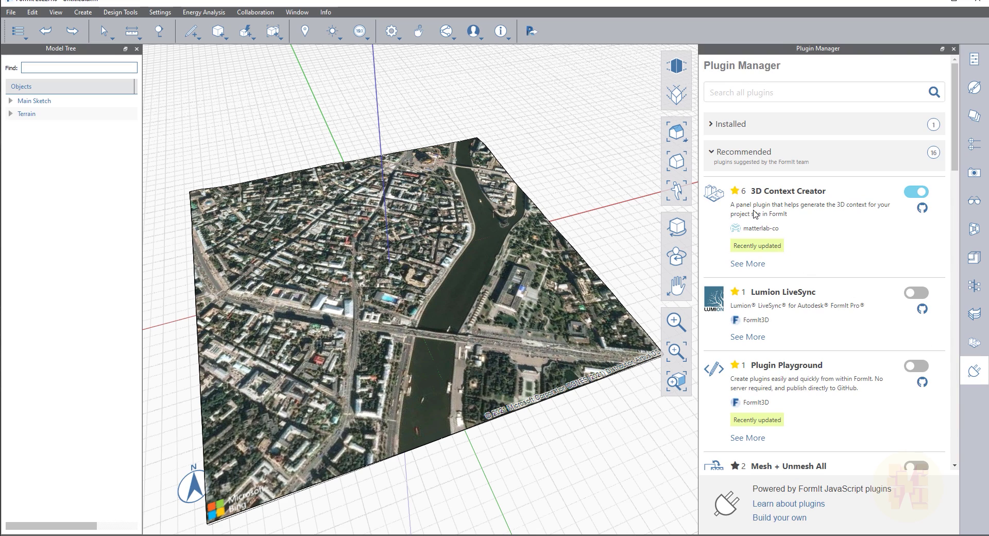
left_click(915, 194)
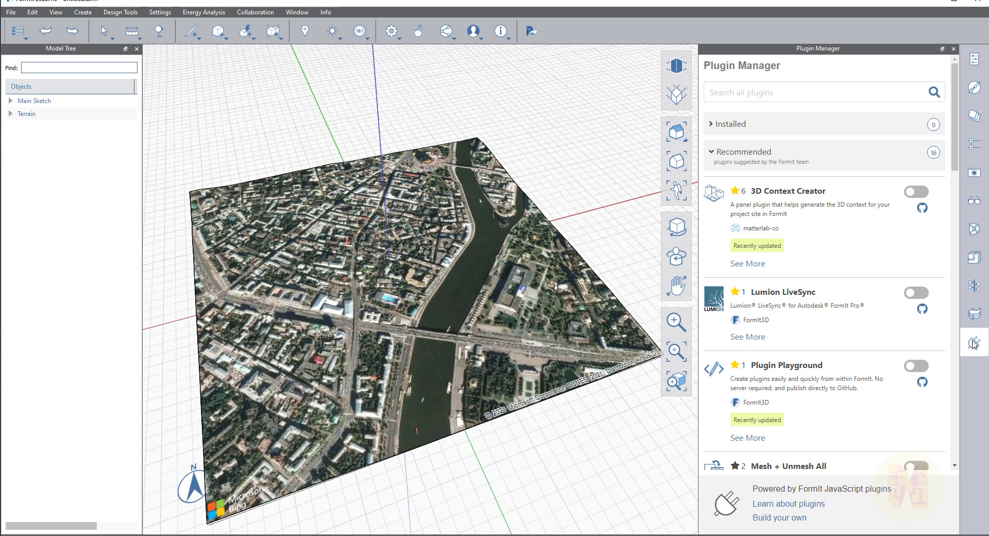
left_click(915, 192)
left_click(976, 372)
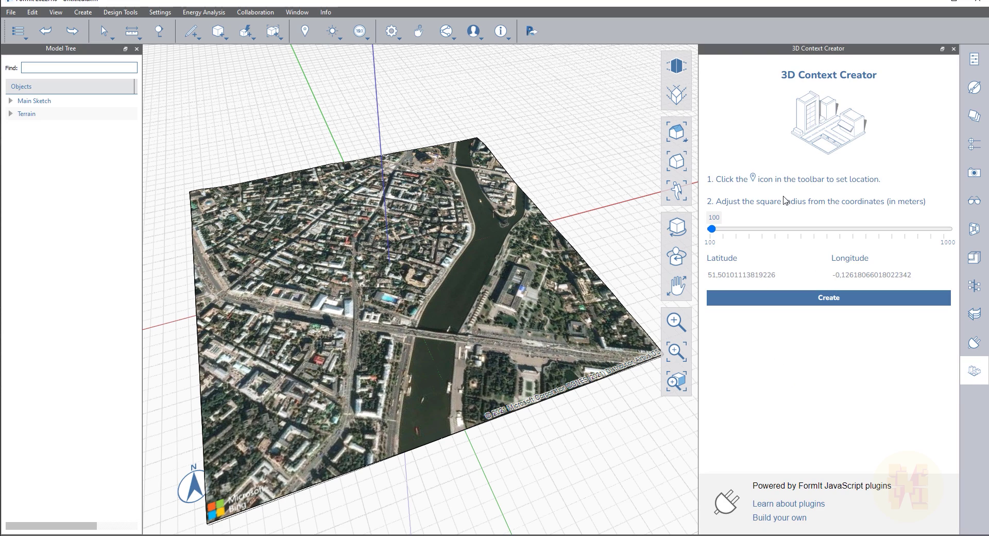
Generate the 3D context for the Moscow site with a square radius of 900 meters
left_click(395, 299)
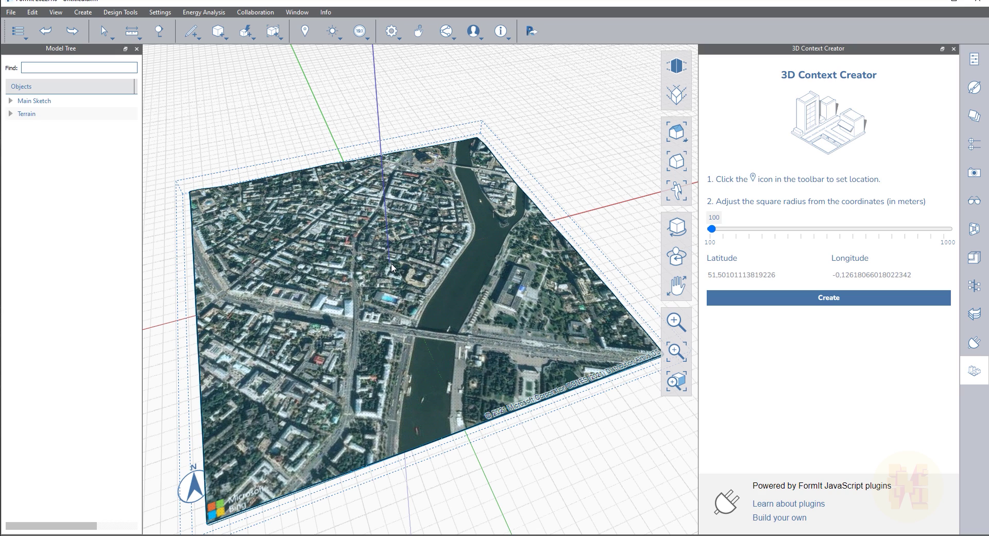
middle_click_drag(392, 264, 392, 272)
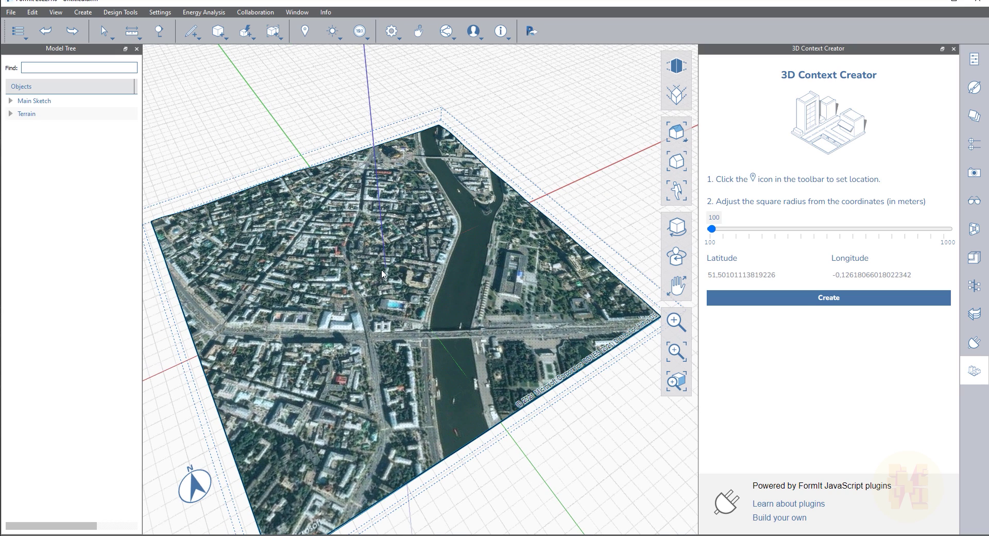
left_click_drag(713, 233, 922, 230)
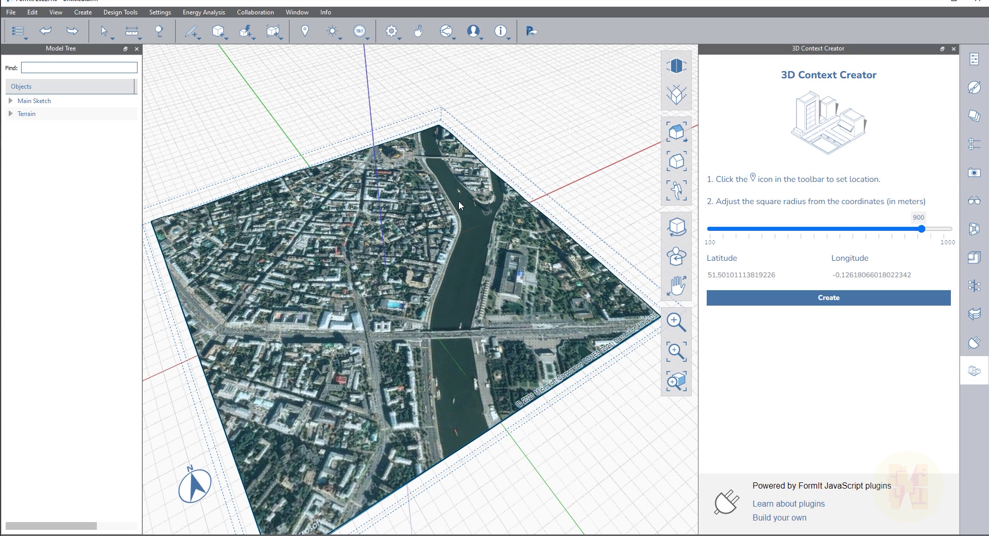
left_click(823, 299)
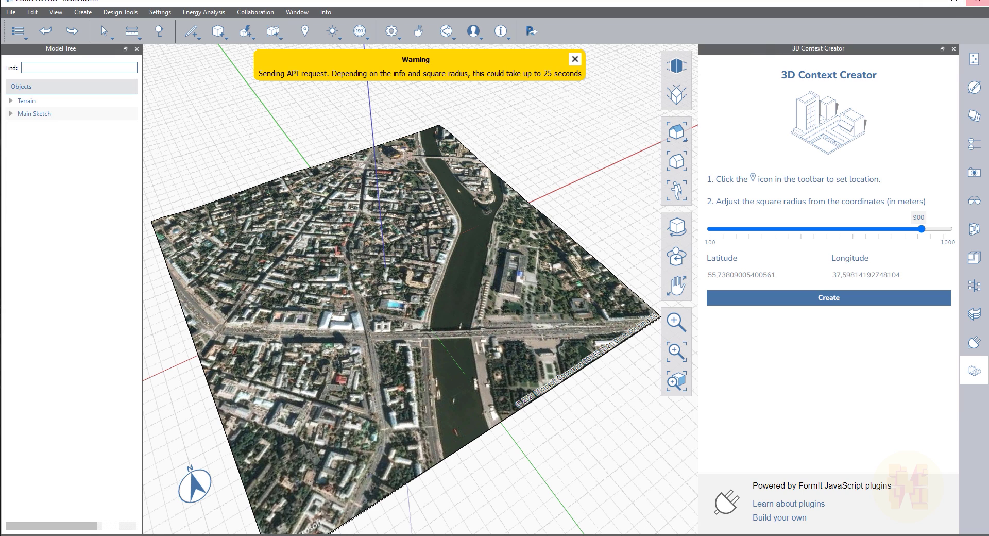
Examine how the generated buildings sit on the terrain, from an overview and close up along the river
left_click(373, 166)
left_click(555, 137)
middle_click_drag(581, 169, 366, 395)
left_click(383, 243)
left_click(359, 359)
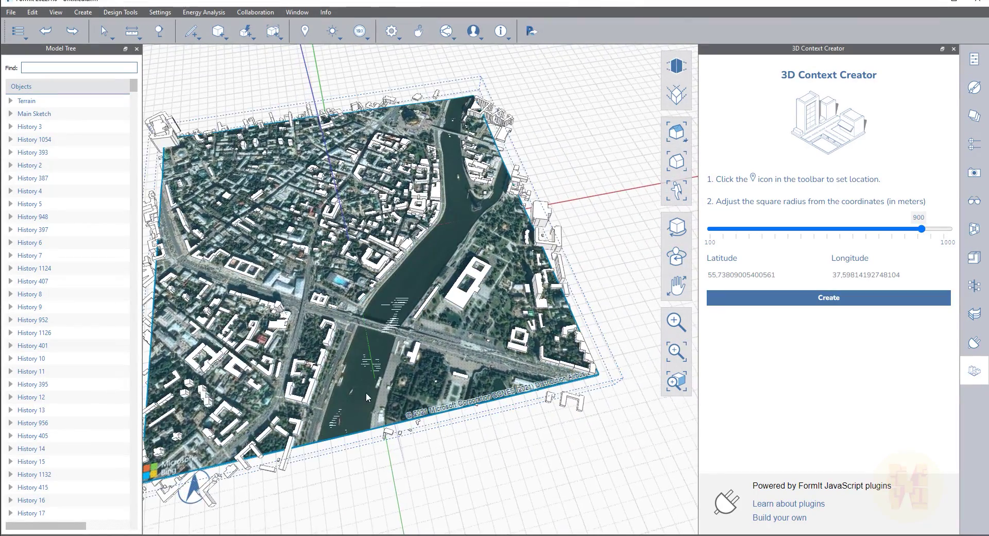
left_click(297, 409)
left_click(445, 150)
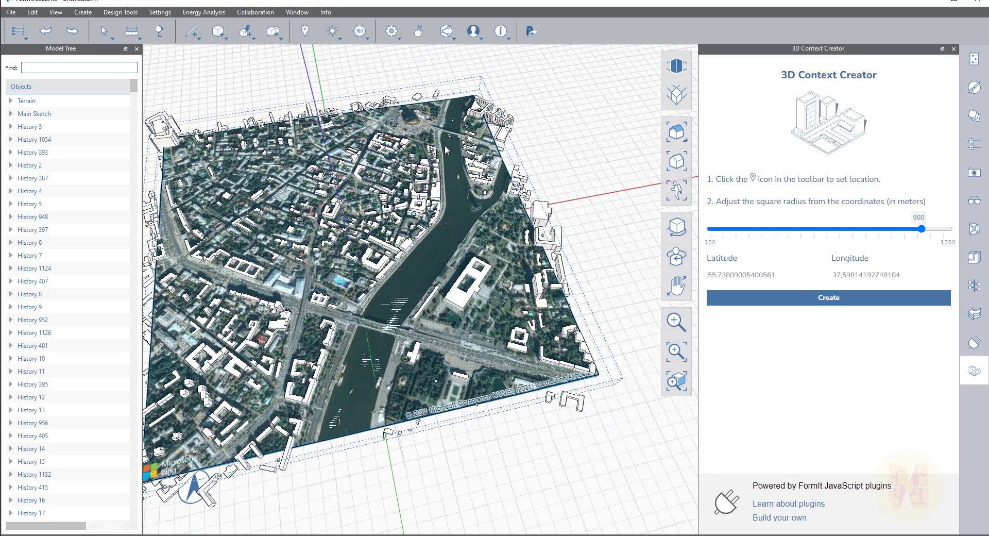
left_click(442, 129)
scroll(398, 268, "up", 4)
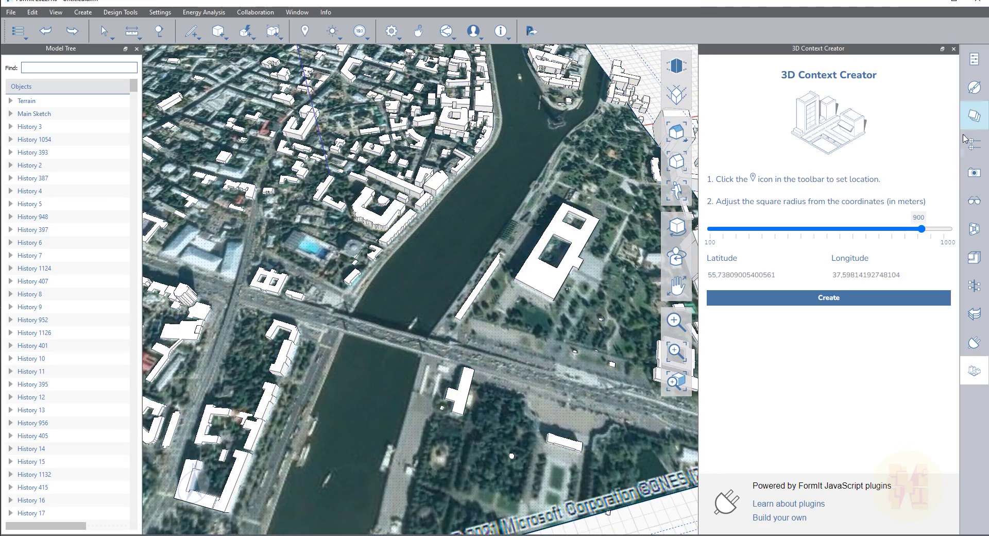
Compare the buildings with the Terrain layer shown and hidden, and leave the layer hidden
left_click(974, 121)
left_click(727, 145)
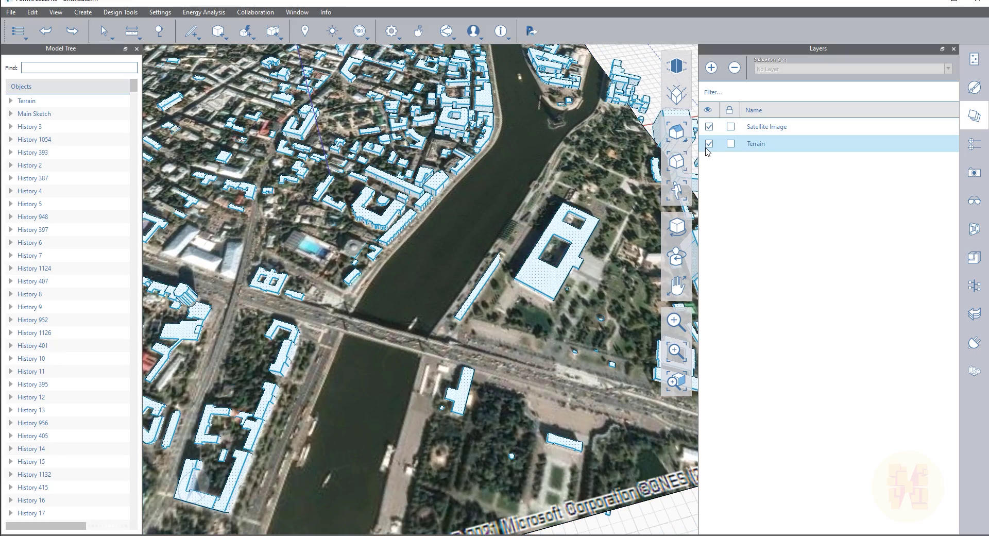
left_click(709, 144)
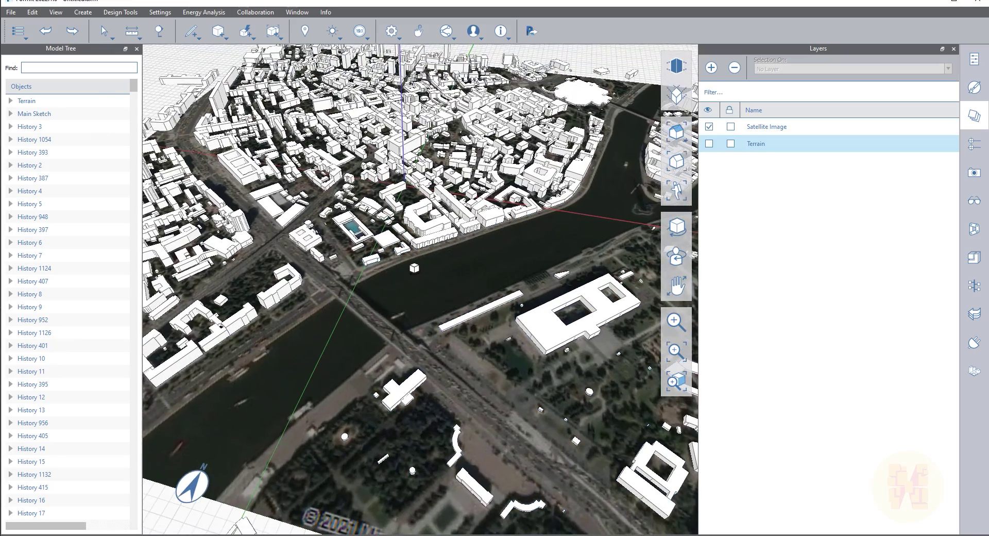
left_click(709, 144)
left_click(709, 144)
left_click(709, 144)
left_click(709, 144)
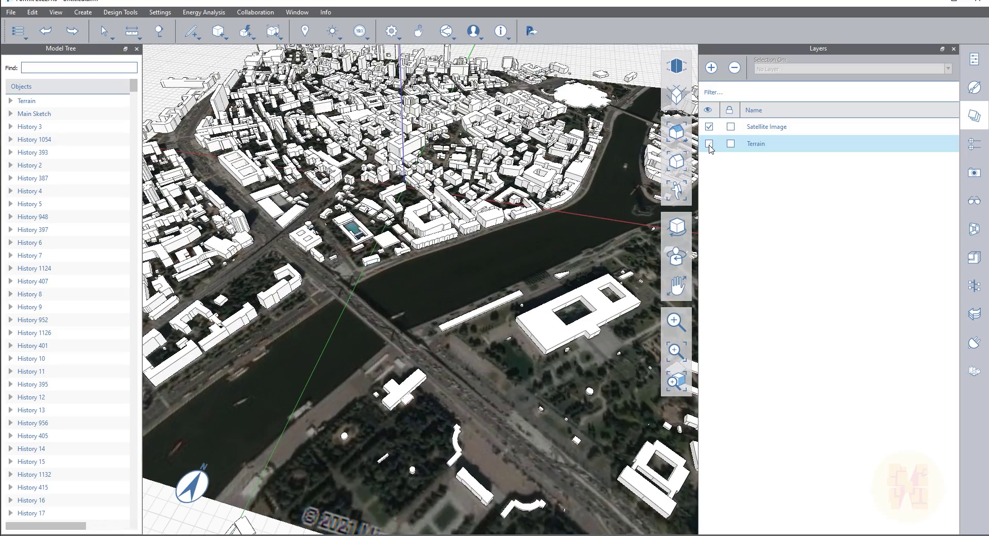
left_click(709, 146)
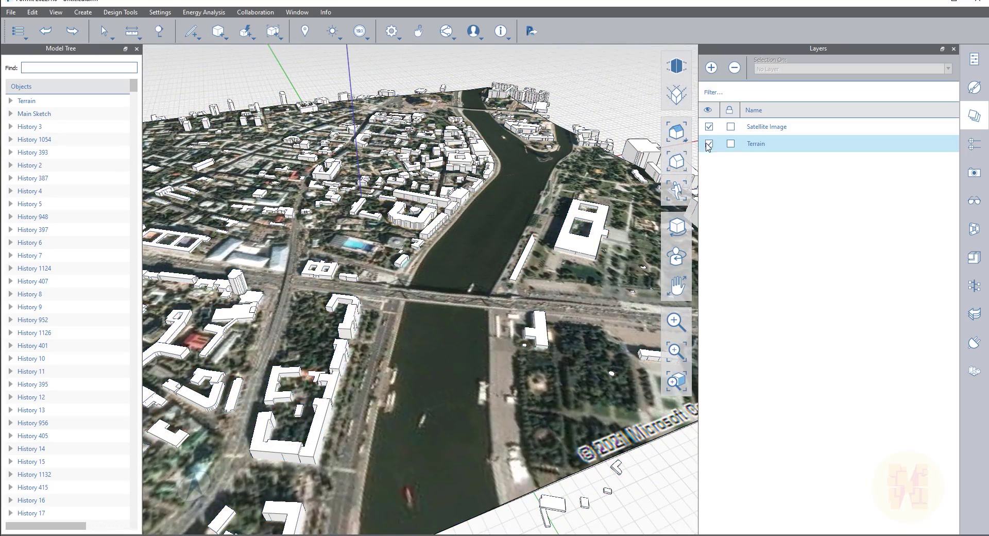
left_click(709, 143)
Open the Solar Analysis tool from the sun settings, view the whole city model in it, and exit the analysis
scroll(202, 269, "down", 5)
middle_click_drag(201, 268, 258, 313)
scroll(311, 353, "down", 6)
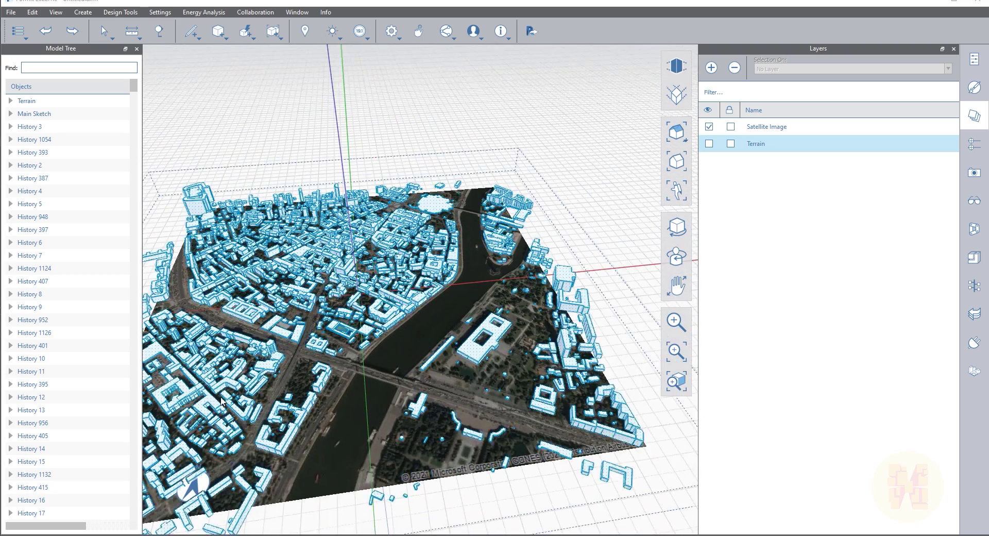
middle_click_drag(221, 402, 350, 349)
scroll(278, 361, "up", 1)
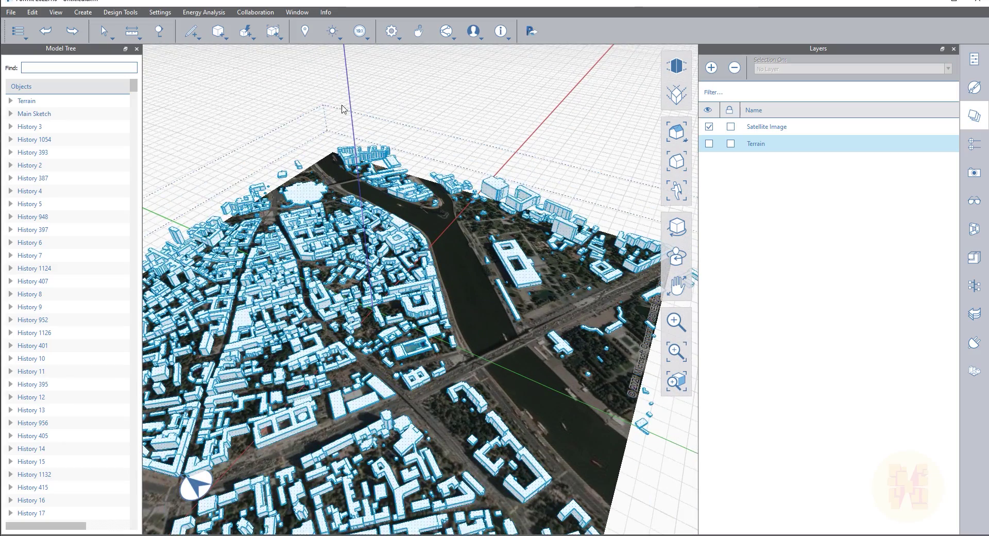
left_click(335, 38)
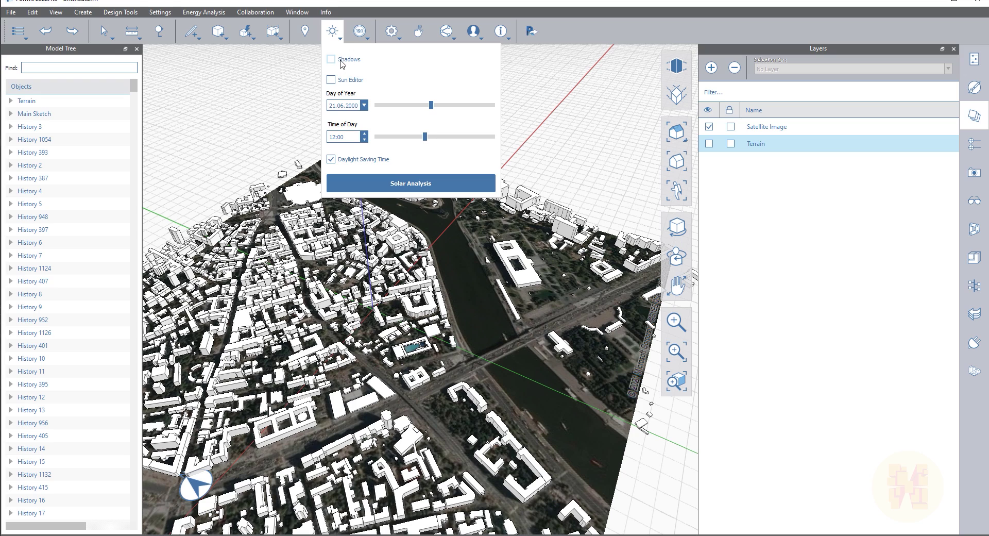
left_click(383, 184)
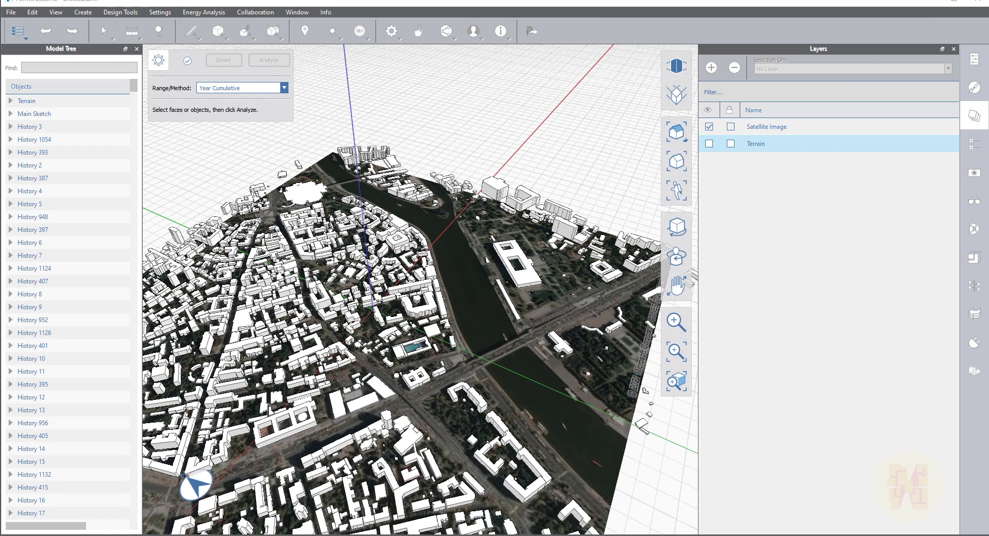
scroll(484, 286, "down", 3)
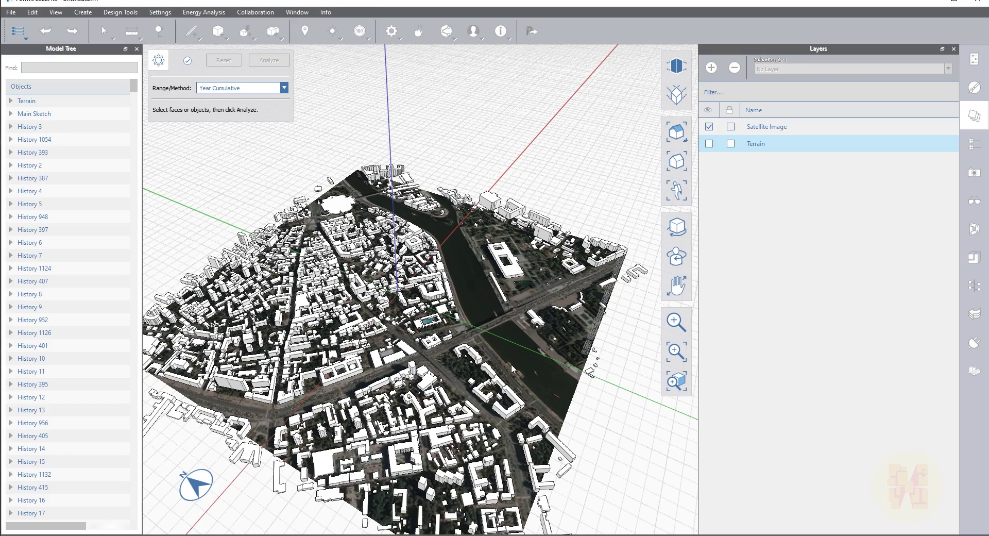
middle_click_drag(438, 251, 175, 69)
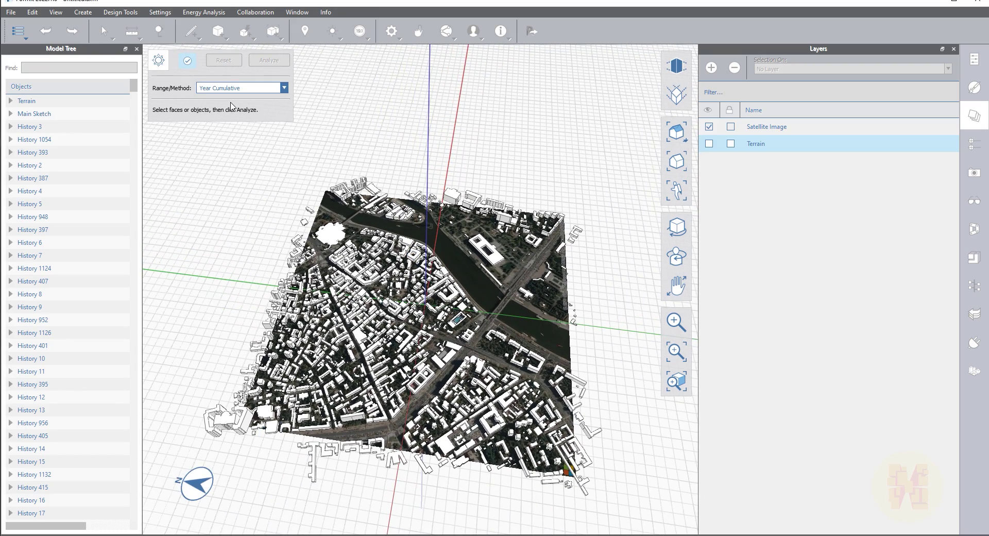
left_click(178, 59)
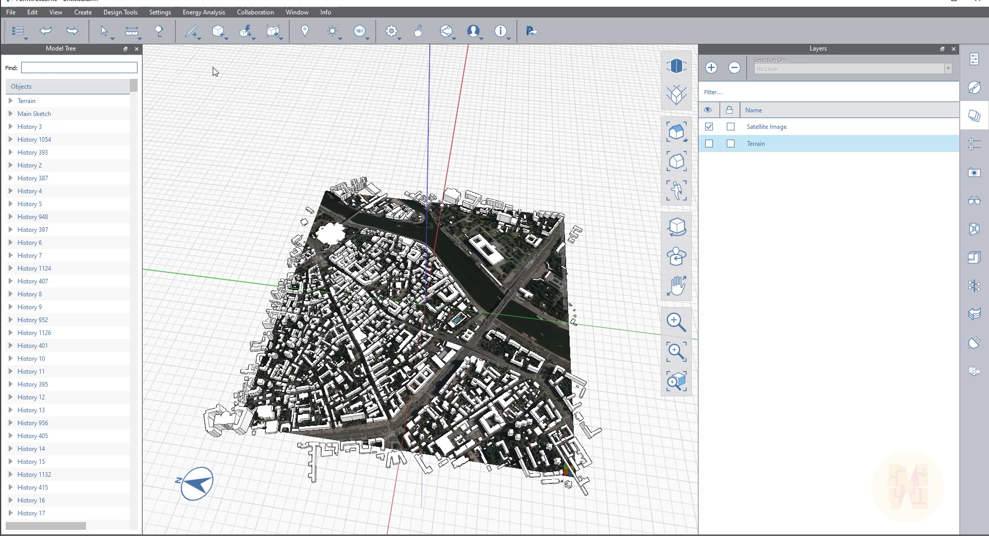
Draw a rectangle around the city model, about 1,890,000 mm by 2,180,000 mm
left_click(199, 38)
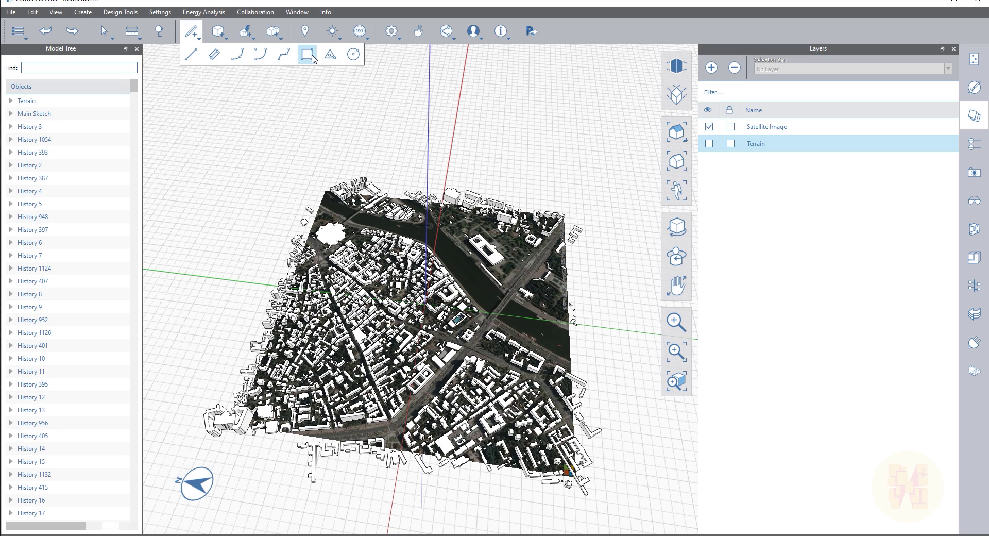
left_click(329, 55)
left_click(600, 208)
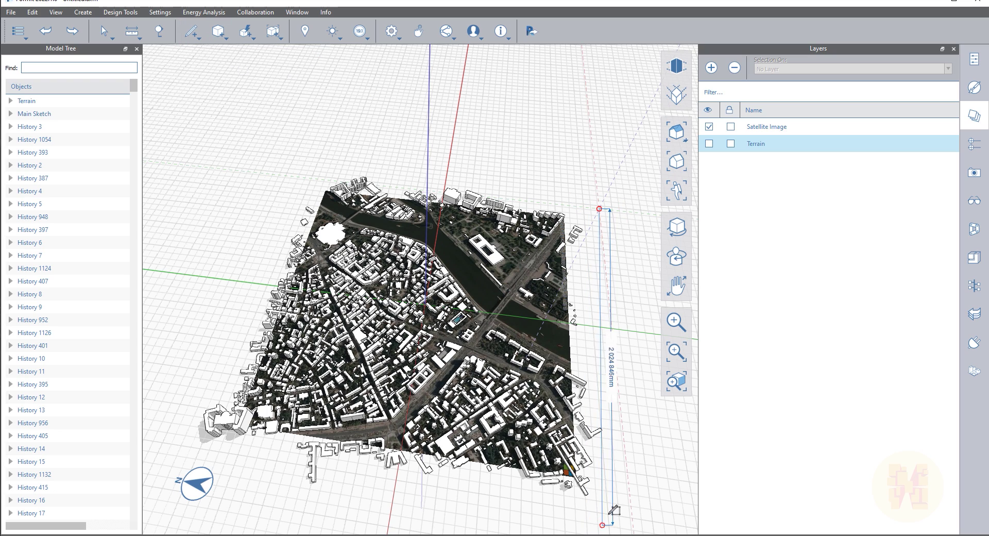
left_click(631, 498)
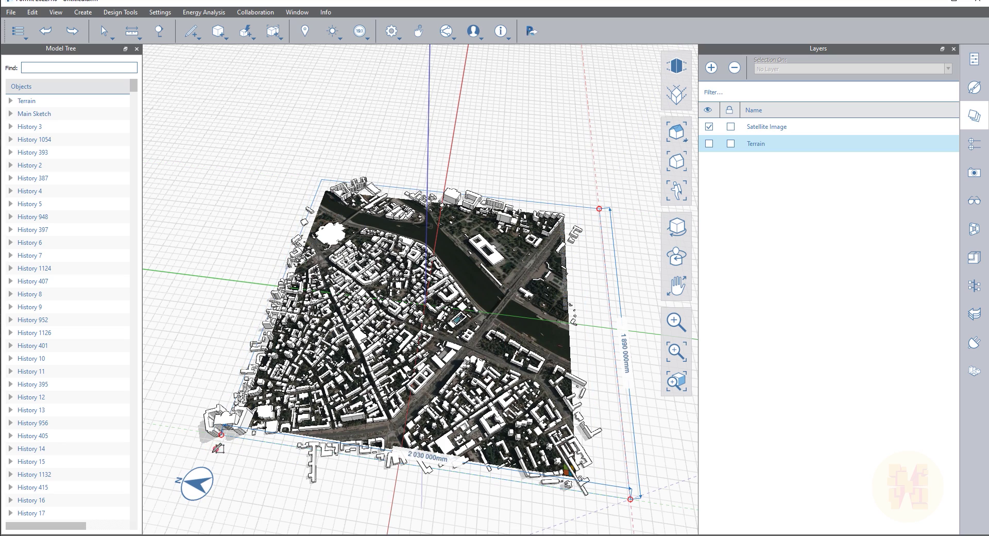
left_click(194, 429)
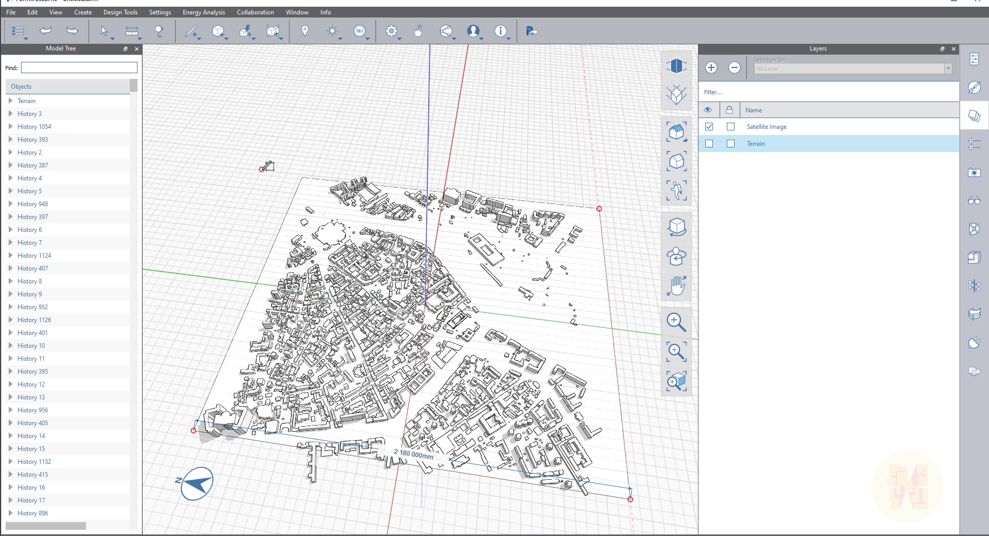
Finish the base rectangle and run a Year Cumulative solar analysis on its surface
left_click(303, 177)
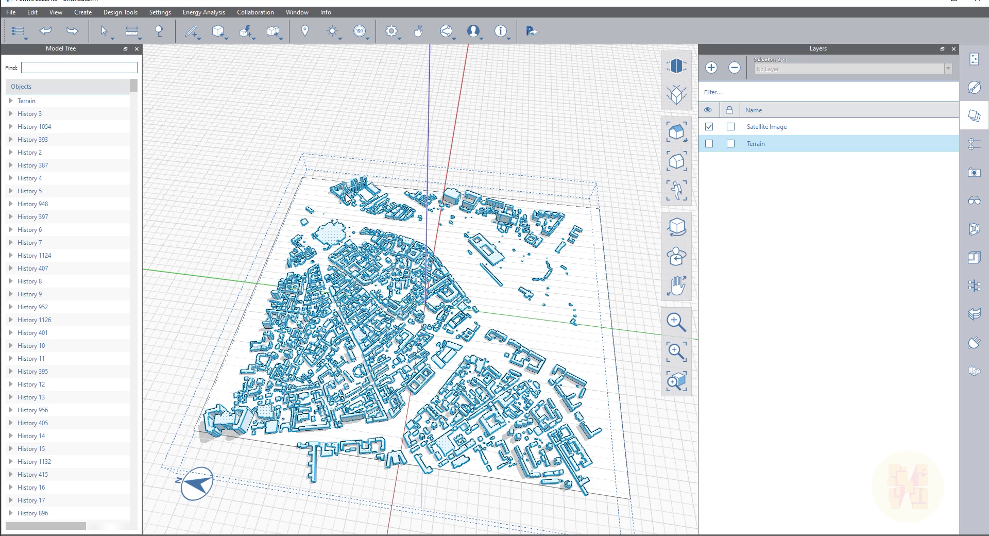
left_click(332, 30)
left_click(405, 184)
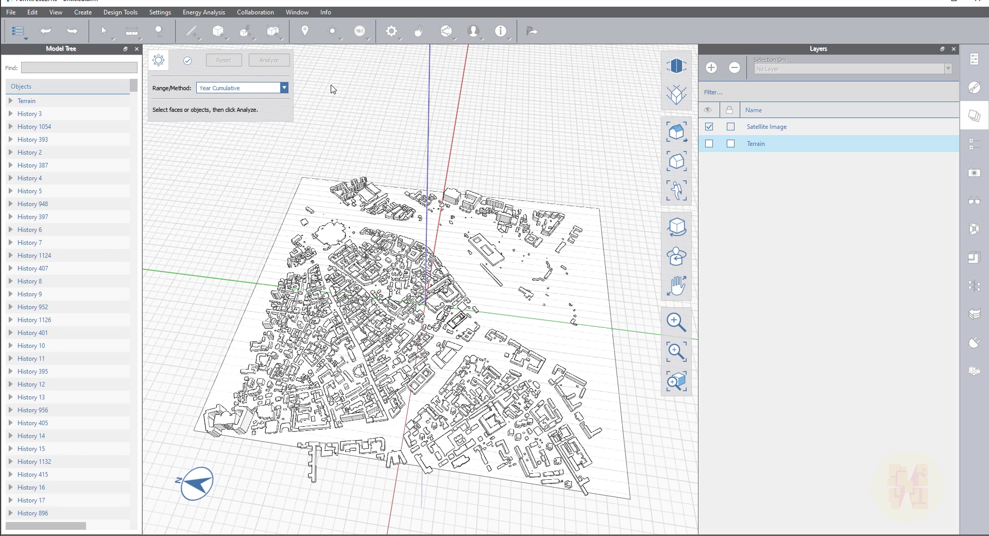
left_click(305, 196)
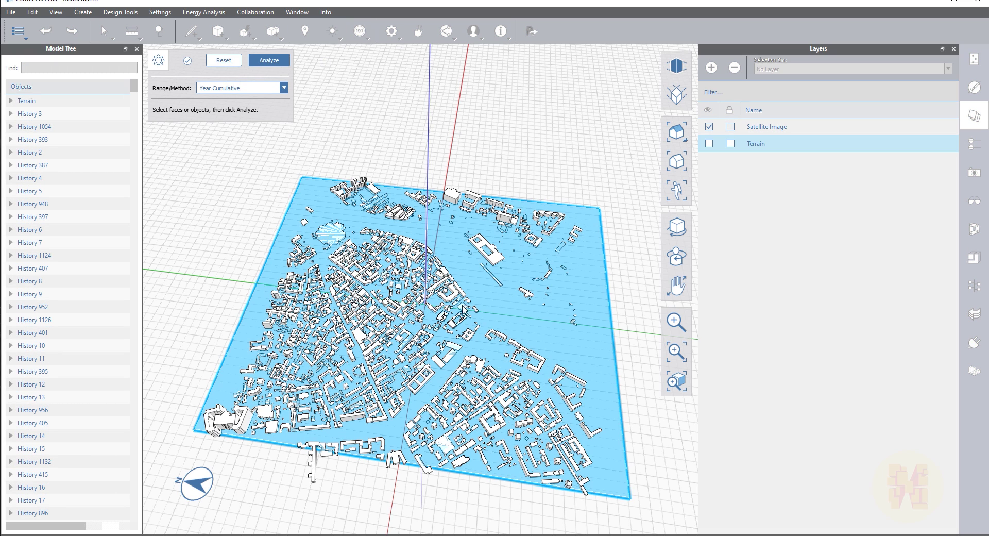
left_click(265, 60)
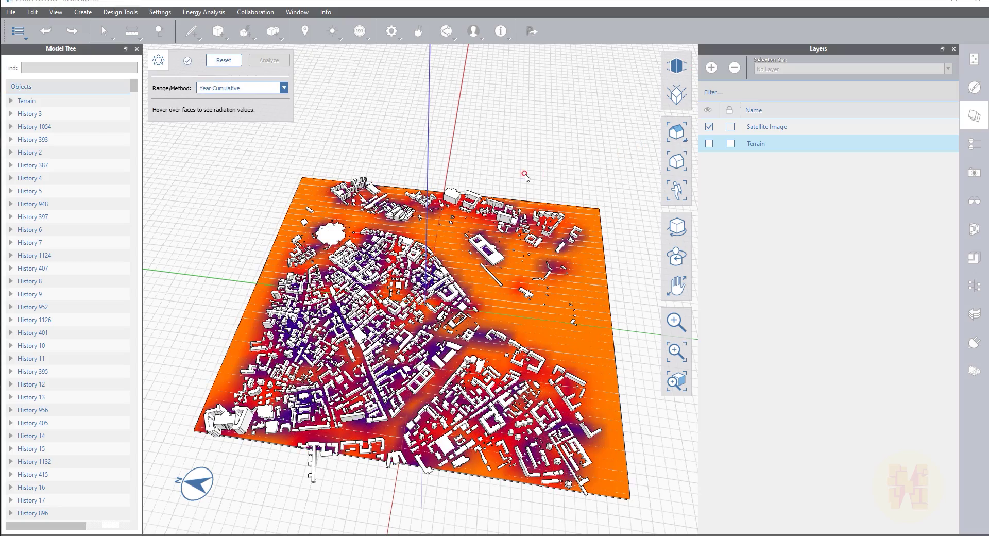
Examine the radiation colours on the base around the buildings, close up and from several sides, and exit the solar analysis
scroll(421, 341, "up", 5)
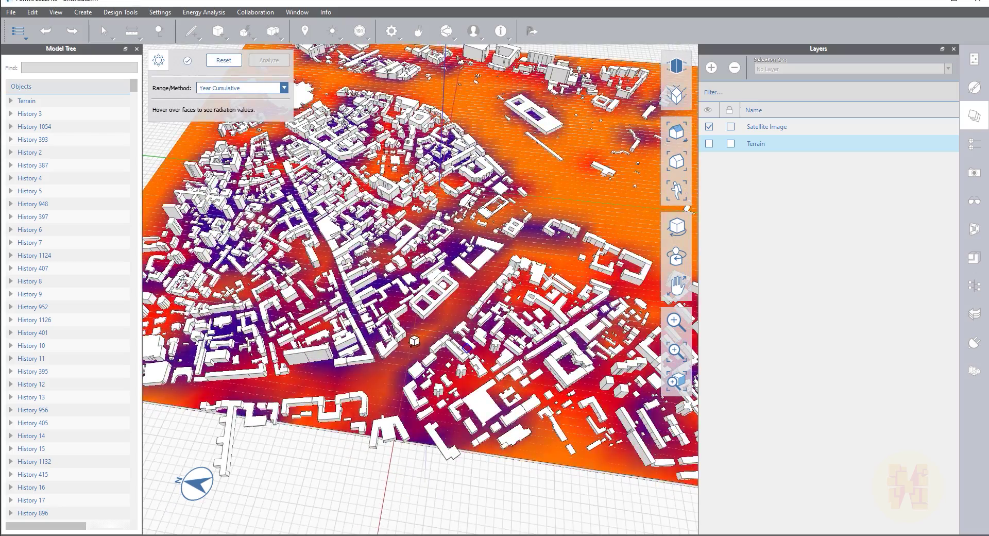
scroll(421, 342, "down", 6)
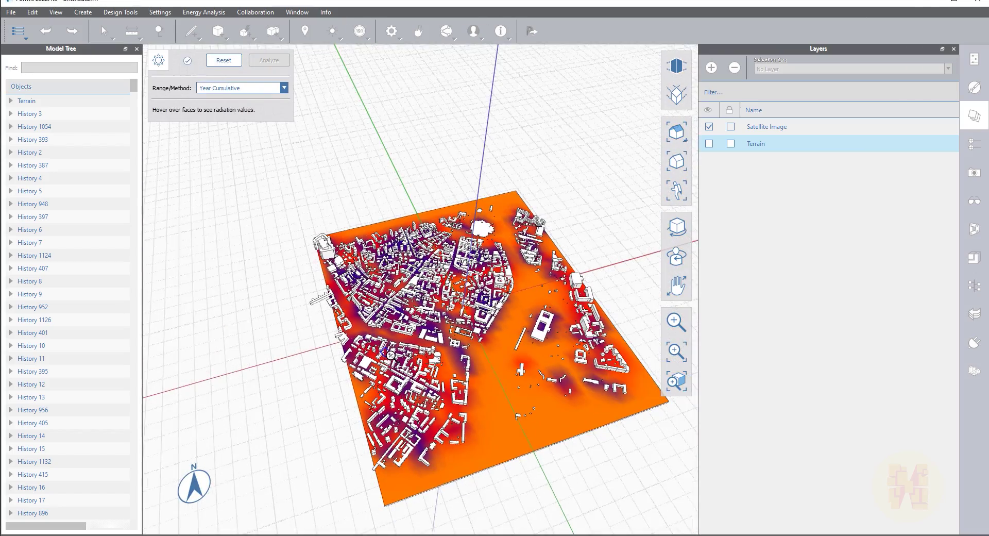
scroll(388, 353, "up", 3)
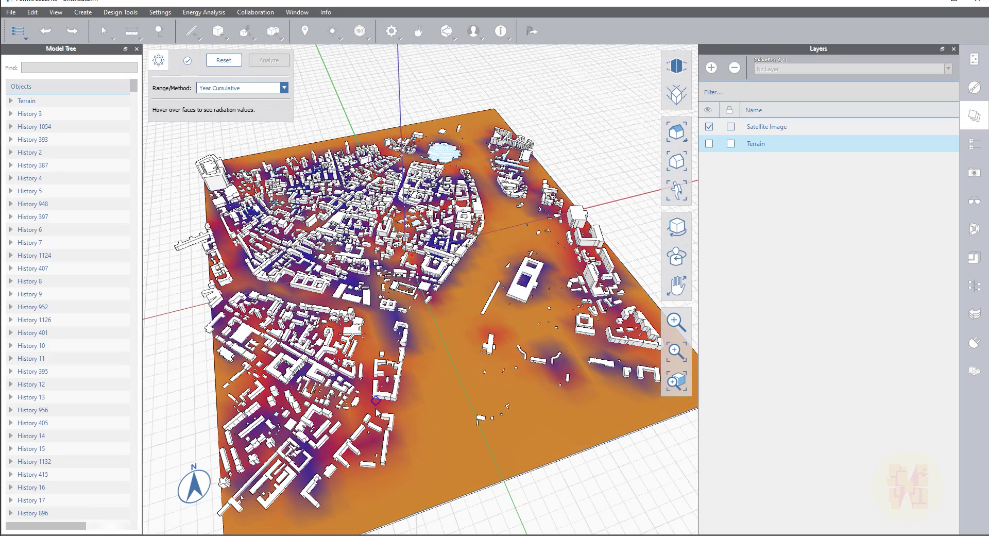
middle_click_drag(502, 407, 567, 308)
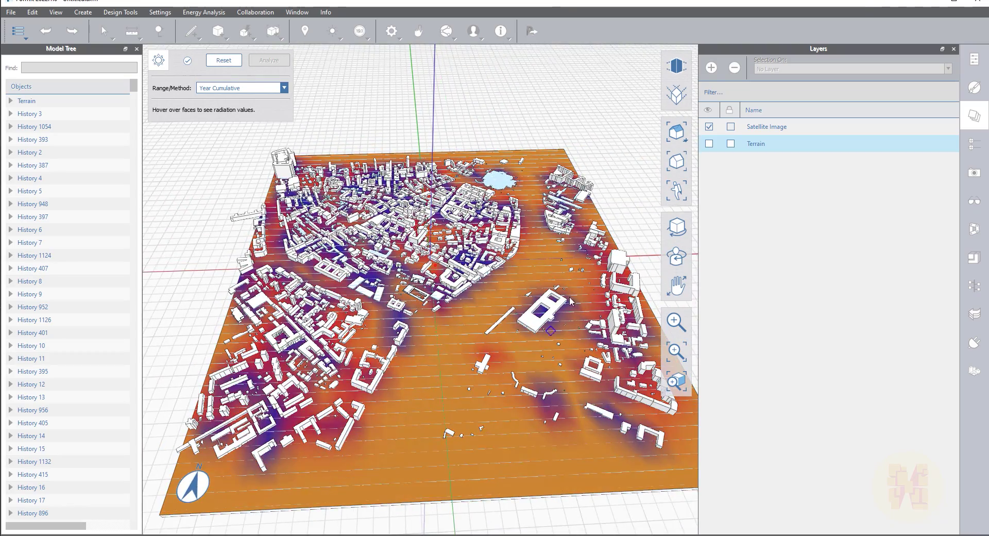
scroll(360, 289, "down", 3)
scroll(289, 206, "up", 3)
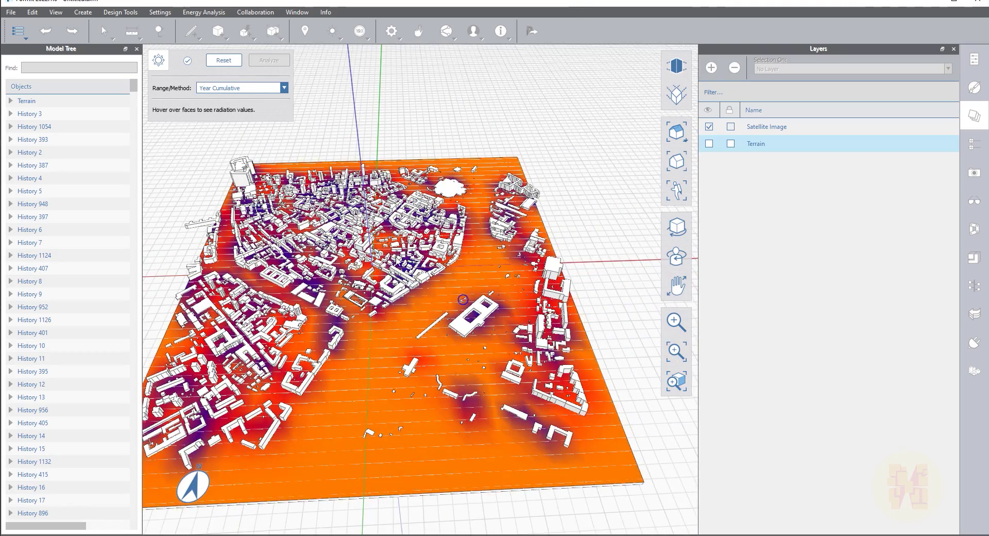
left_click(187, 60)
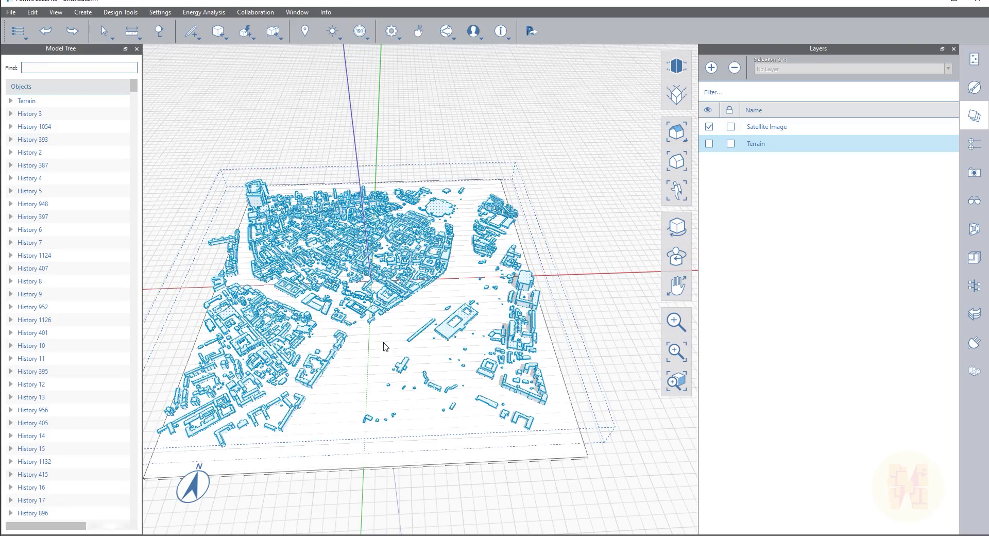
Examine the buildings and the edge of the base from ground level and from an overview
scroll(381, 484, "up", 5)
middle_click_drag(402, 463, 372, 406)
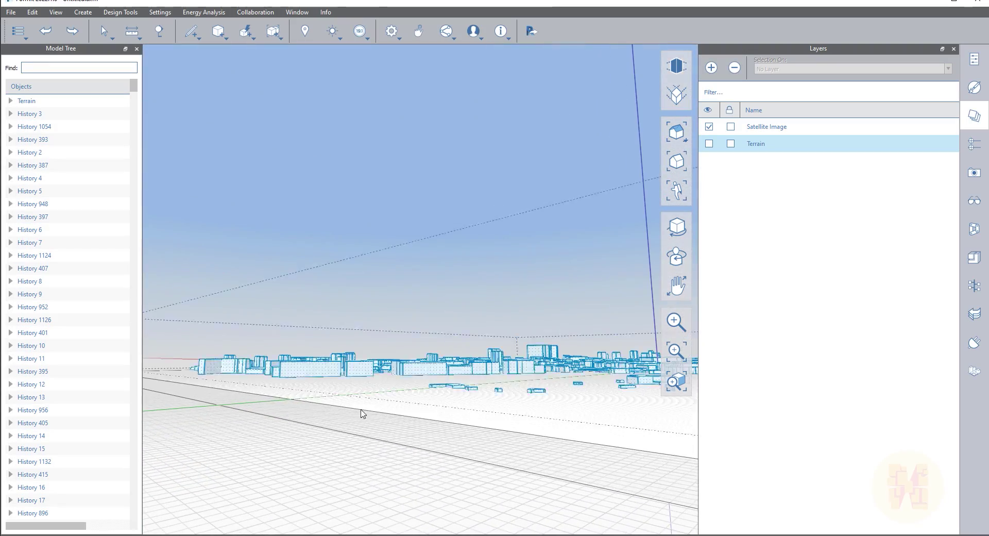
middle_click_drag(405, 439, 455, 450)
scroll(453, 410, "up", 5)
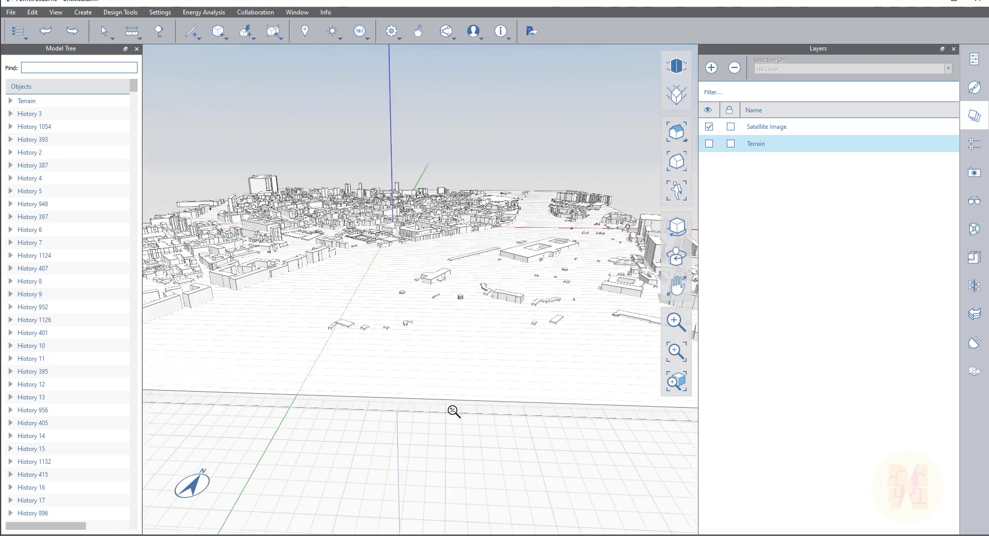
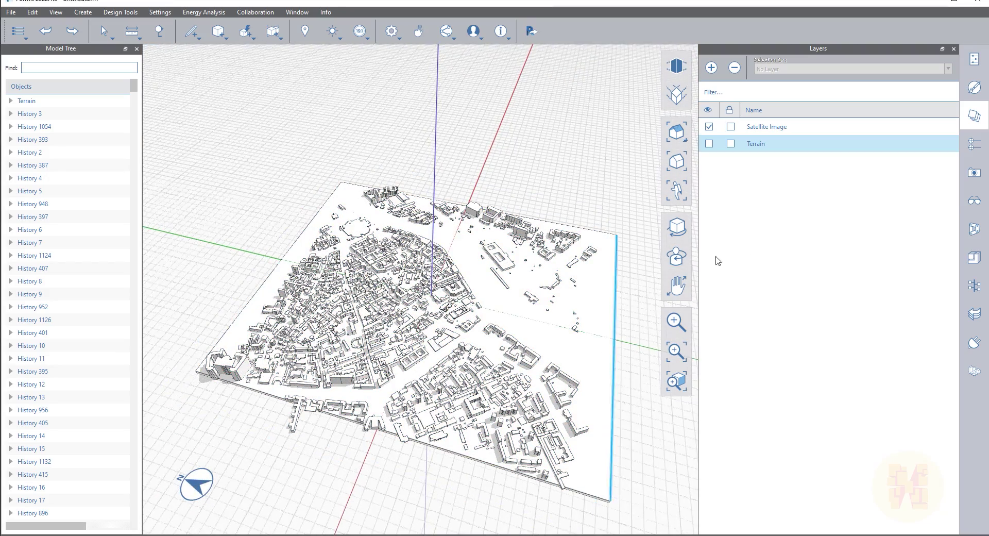
left_click(550, 362)
middle_click_drag(549, 362, 540, 380)
scroll(539, 380, "up", 2)
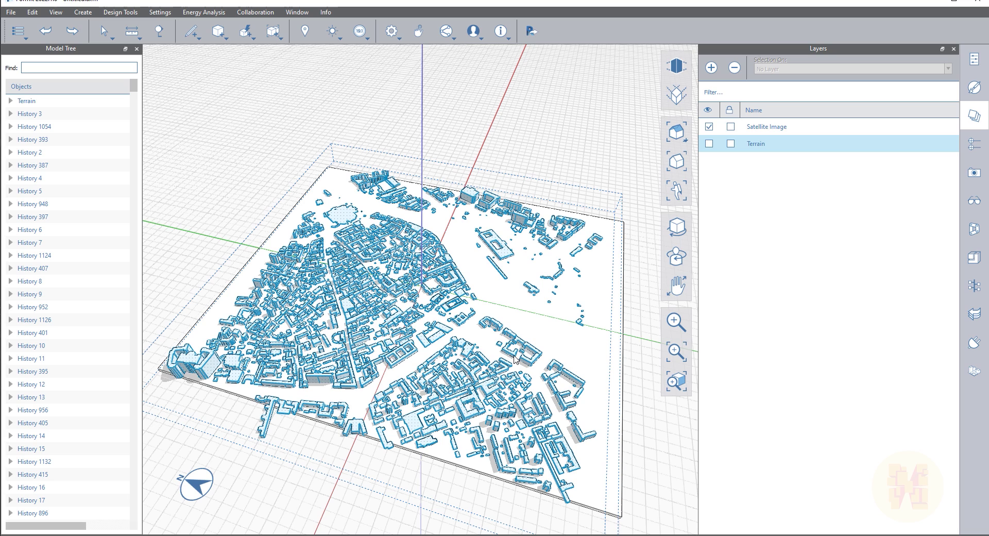
left_click(596, 293)
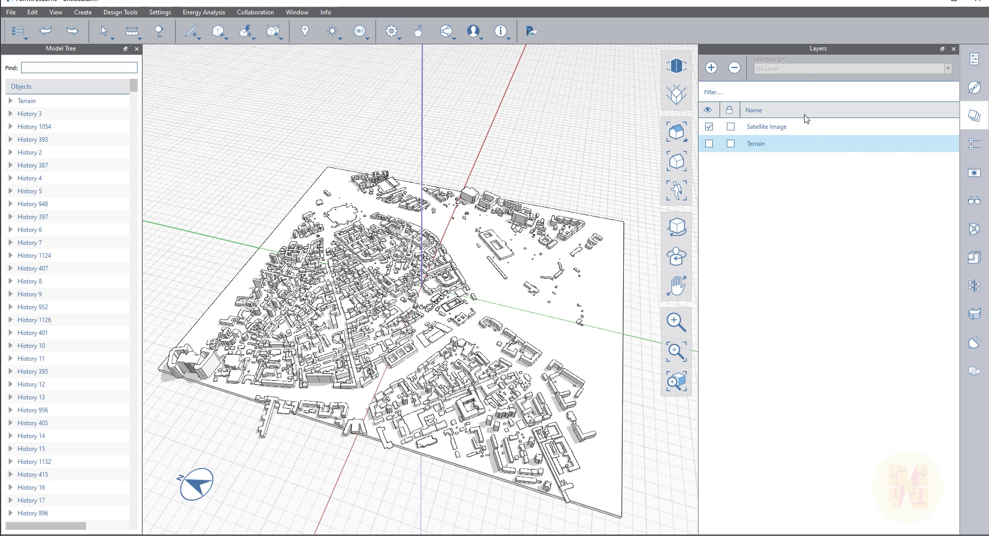
Add a new layer and name it Buildings
left_click(710, 68)
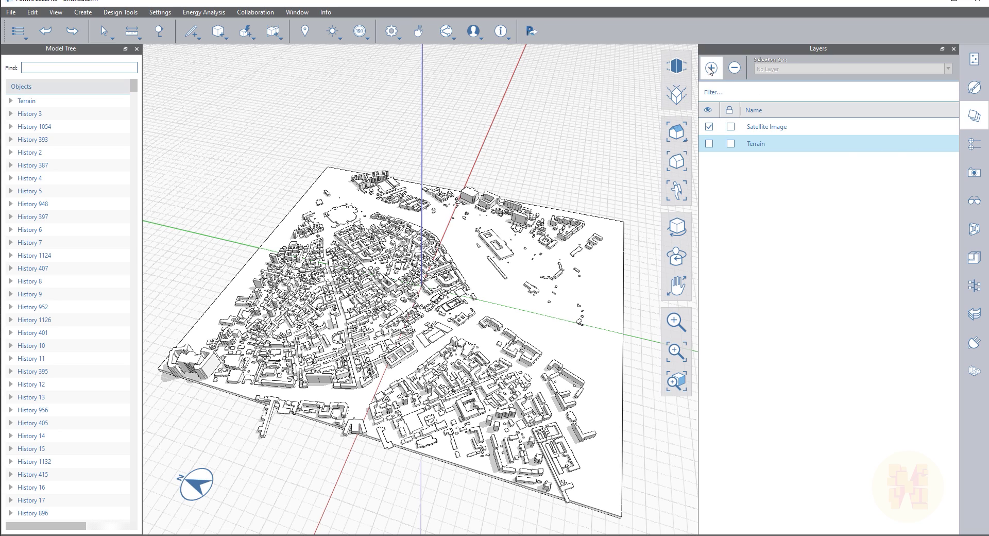
left_click(761, 164)
left_click(761, 164)
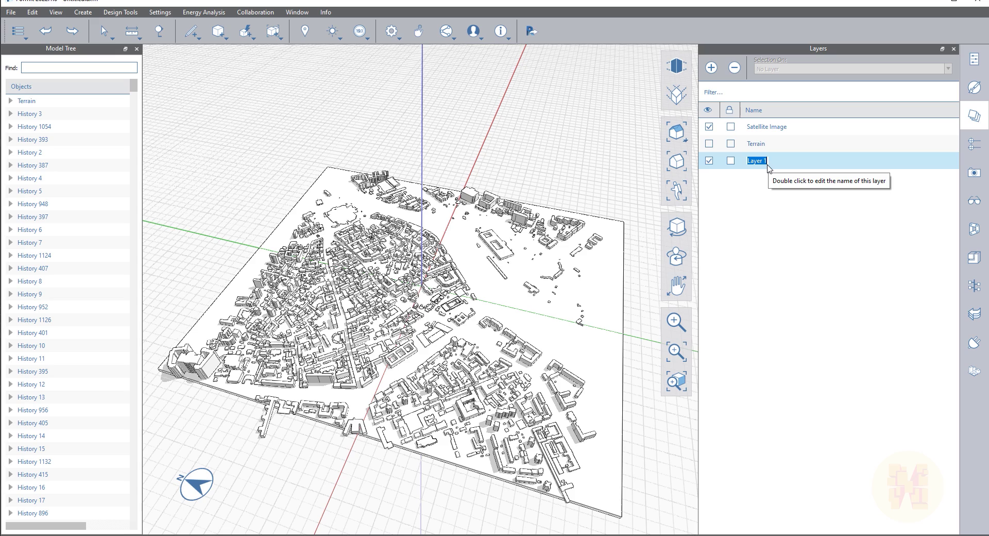
type("Buildings")
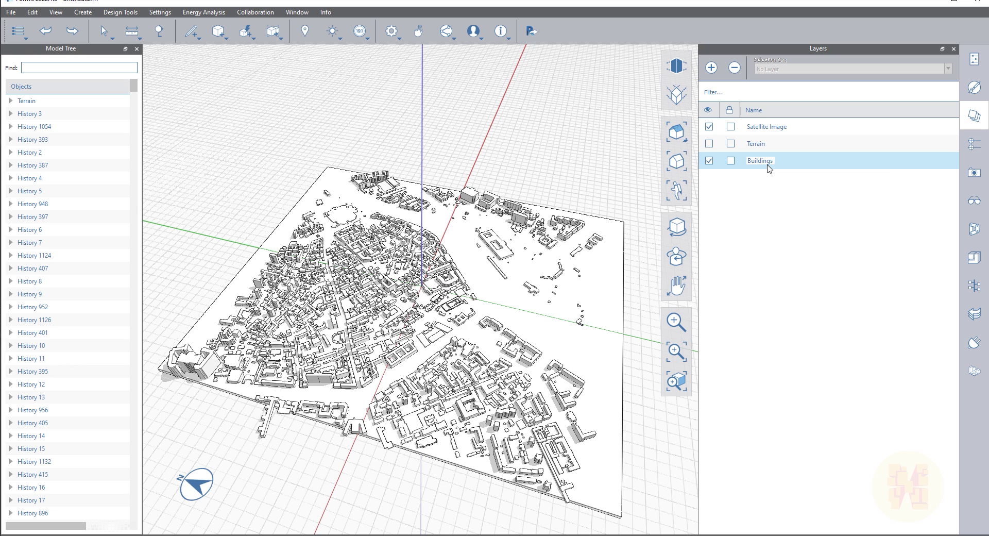
left_click(788, 240)
Assign the generated buildings to the Buildings layer and check the assignment by switching the layer's visibility off and on
key("ctrl+a")
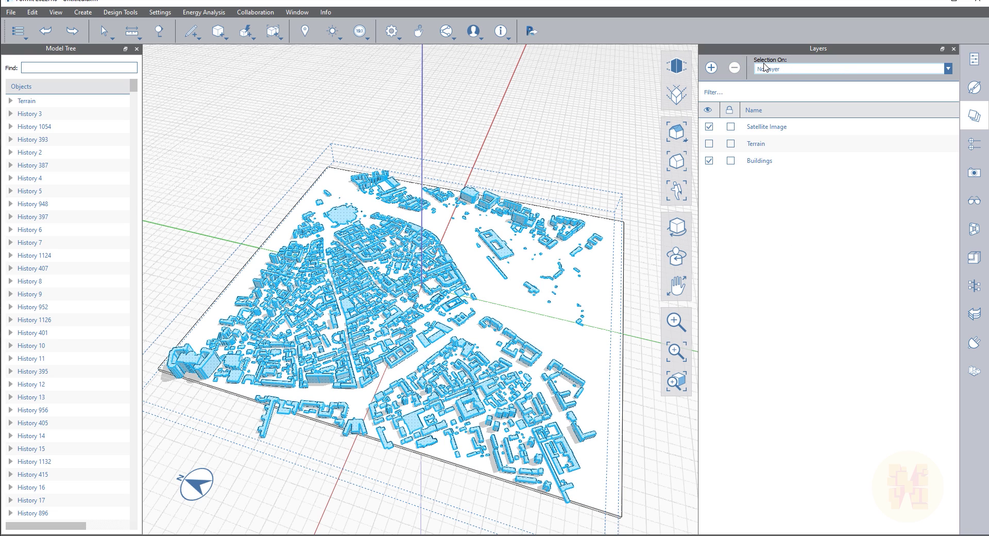
left_click(800, 73)
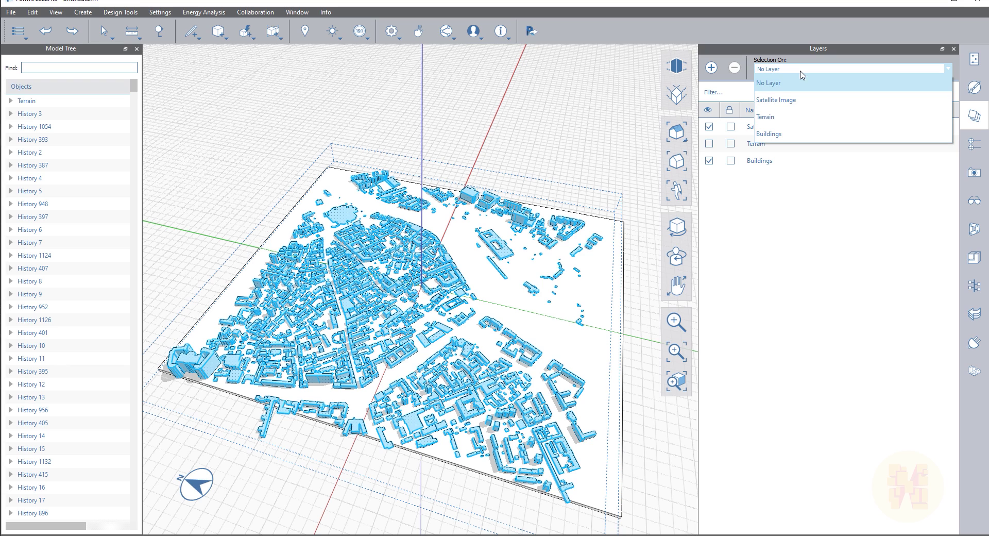
left_click(779, 135)
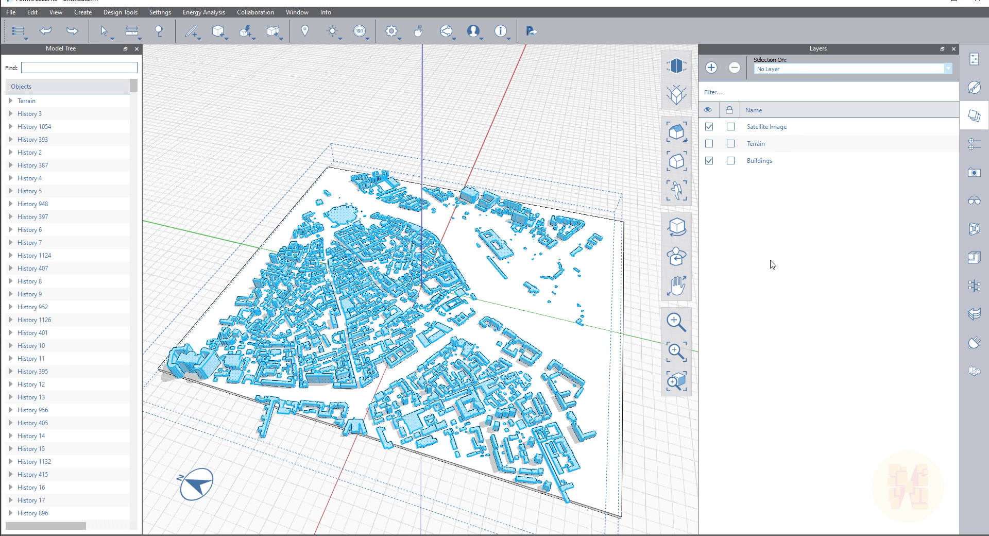
left_click(709, 161)
left_click(709, 161)
left_click(709, 161)
left_click(708, 160)
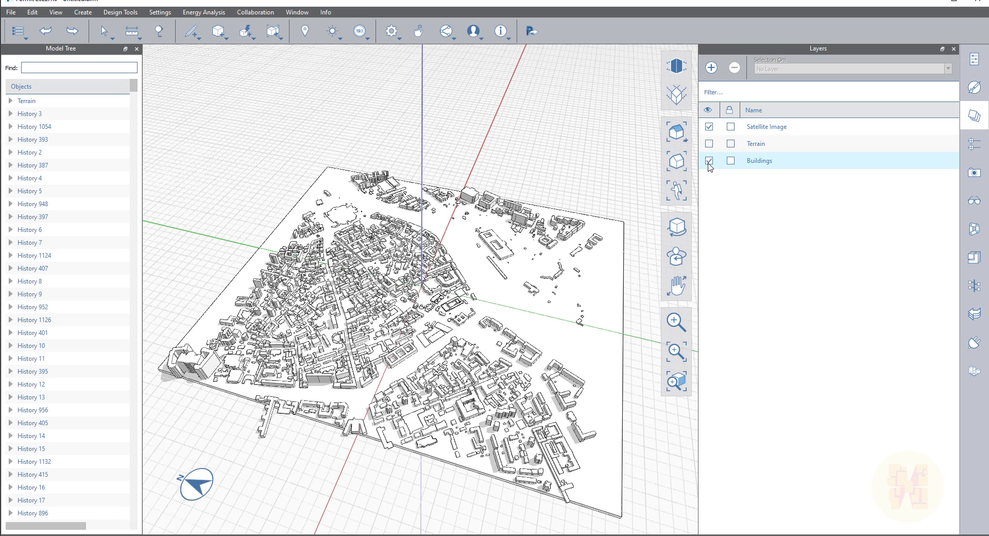
Compare the Terrain layer with and without the Buildings layer, leaving Terrain hidden and Buildings shown
left_click(709, 143)
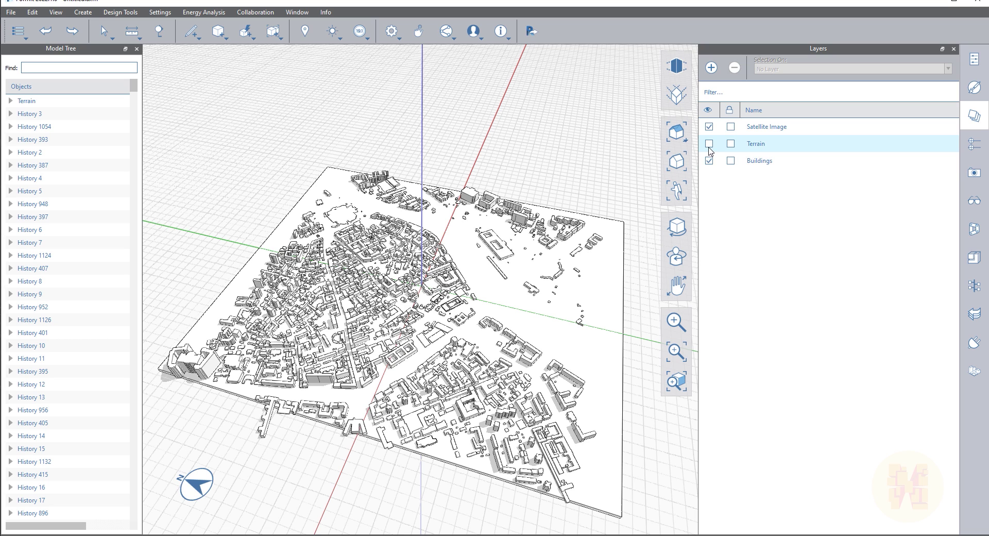
left_click(709, 160)
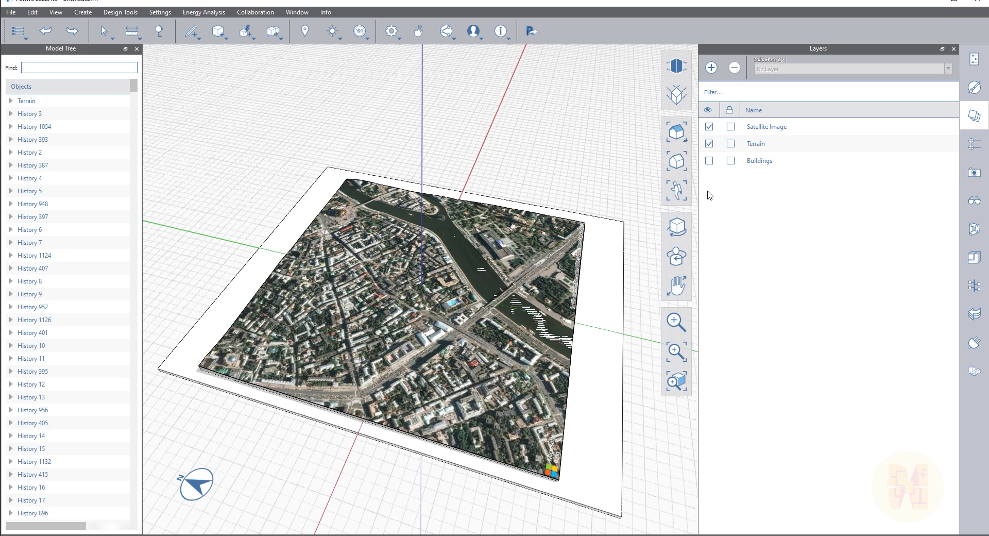
left_click(708, 160)
left_click(709, 143)
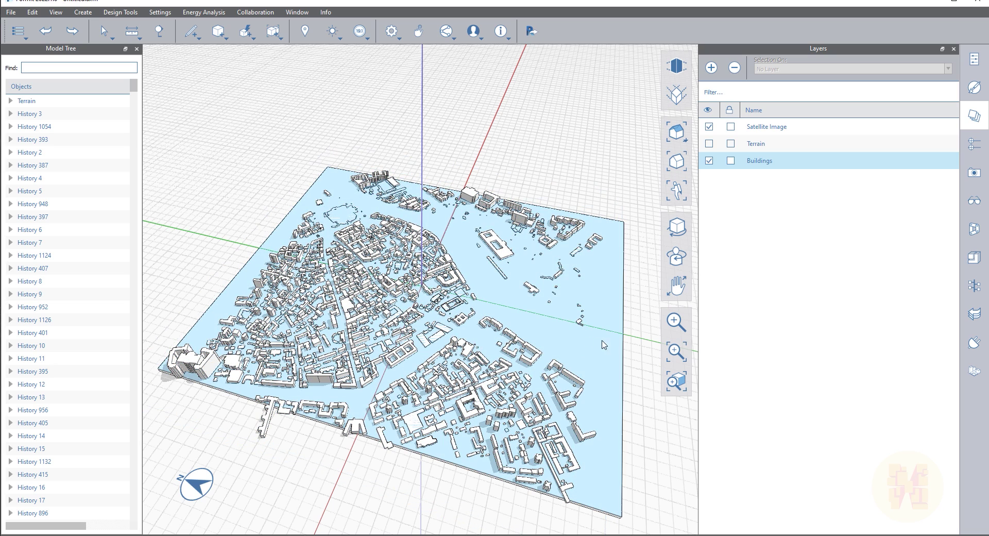
Add another layer and name it Surface
left_click(634, 301)
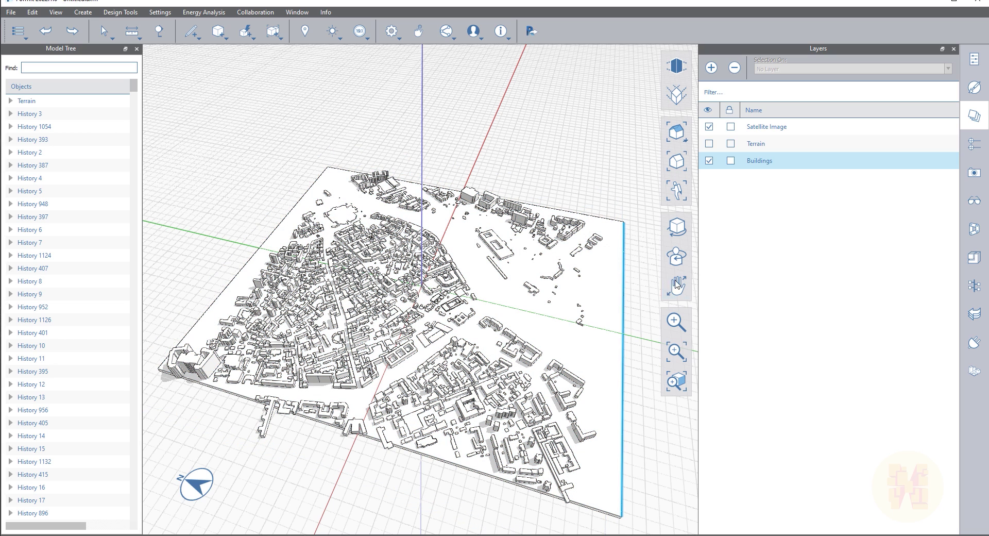
left_click(712, 68)
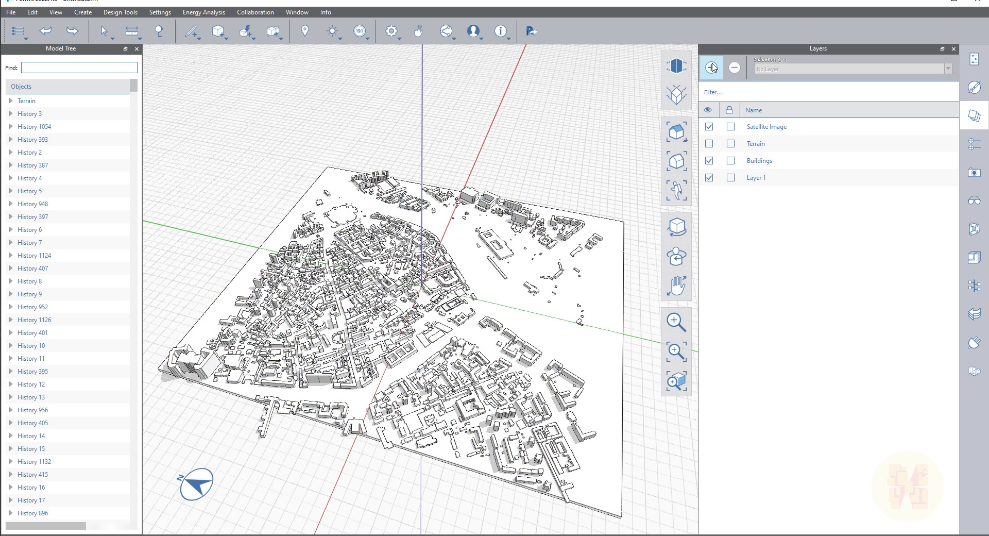
left_click(753, 178)
left_click(766, 180)
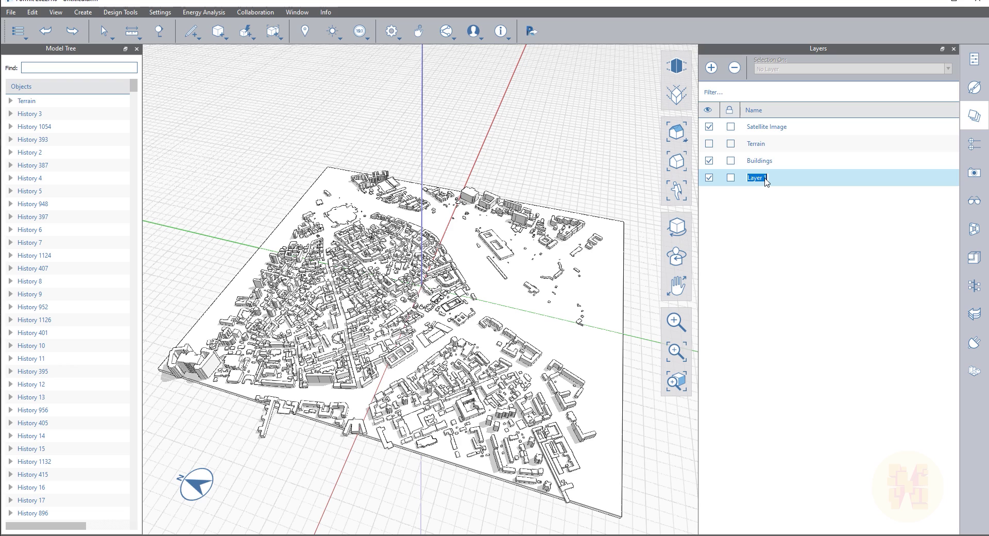
type("Surface")
key("Return")
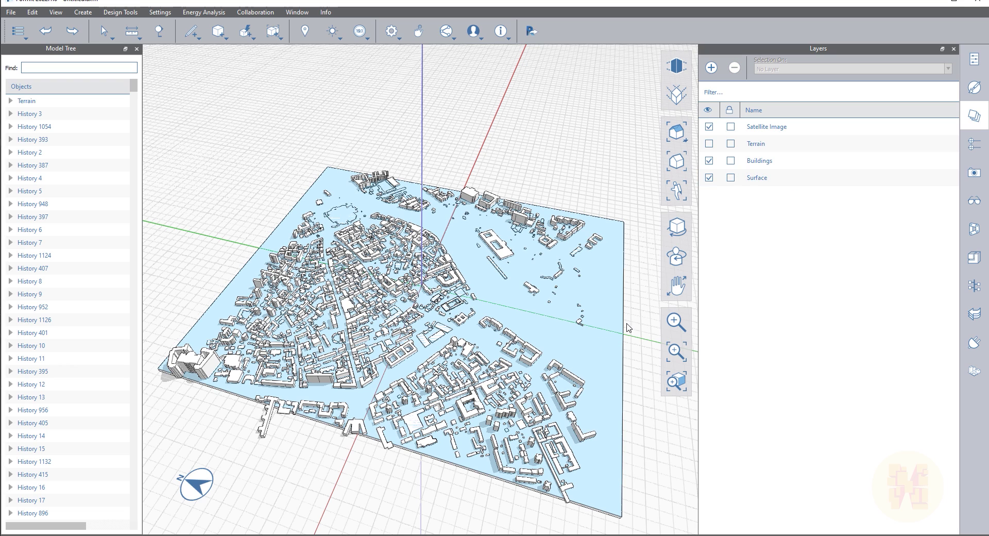
Assign the base's top face to the Surface layer and hide that layer
left_click(617, 342)
left_click(787, 69)
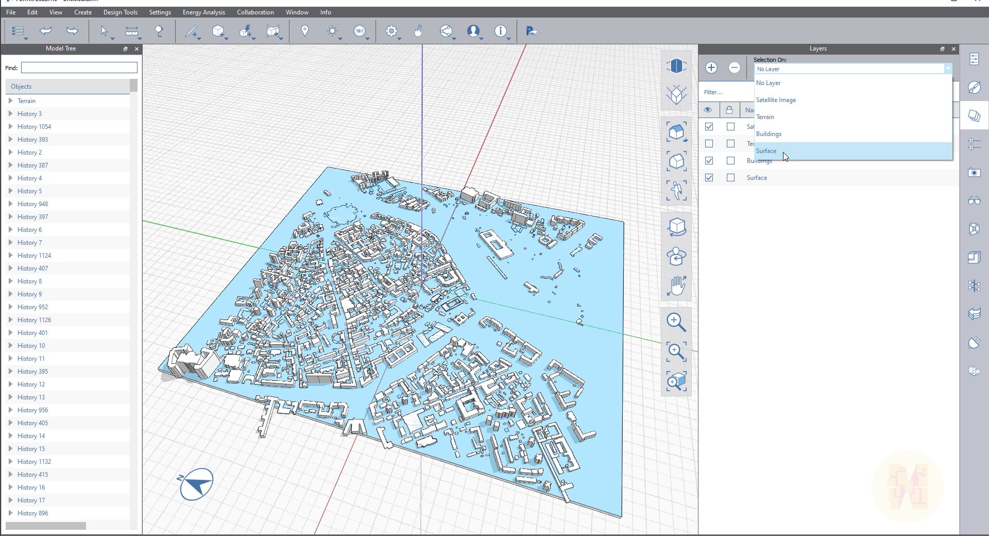
left_click(785, 151)
left_click(709, 177)
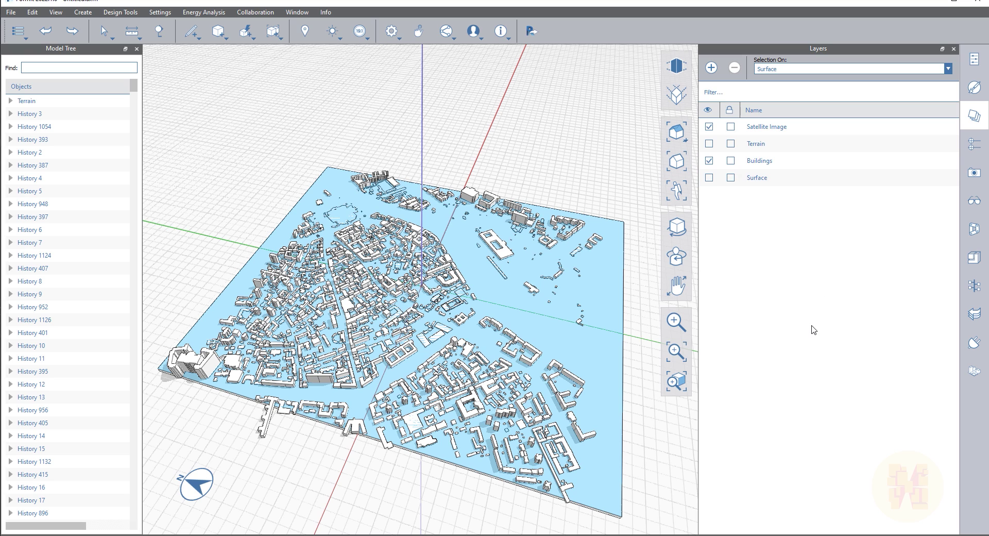
Reassign the base's top face to the Surface layer and turn that layer's visibility back on
left_click(577, 144)
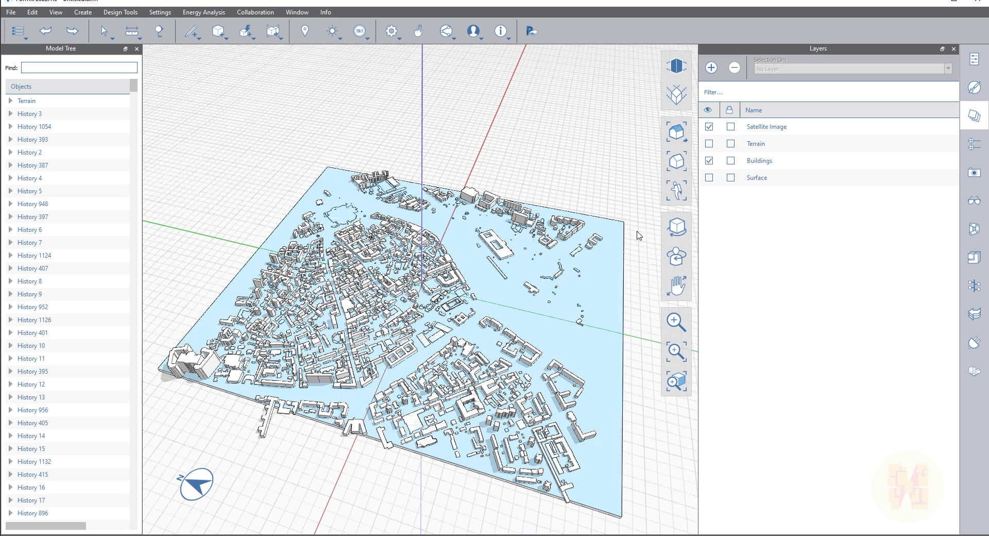
left_click(621, 227)
left_click(819, 69)
left_click(763, 149)
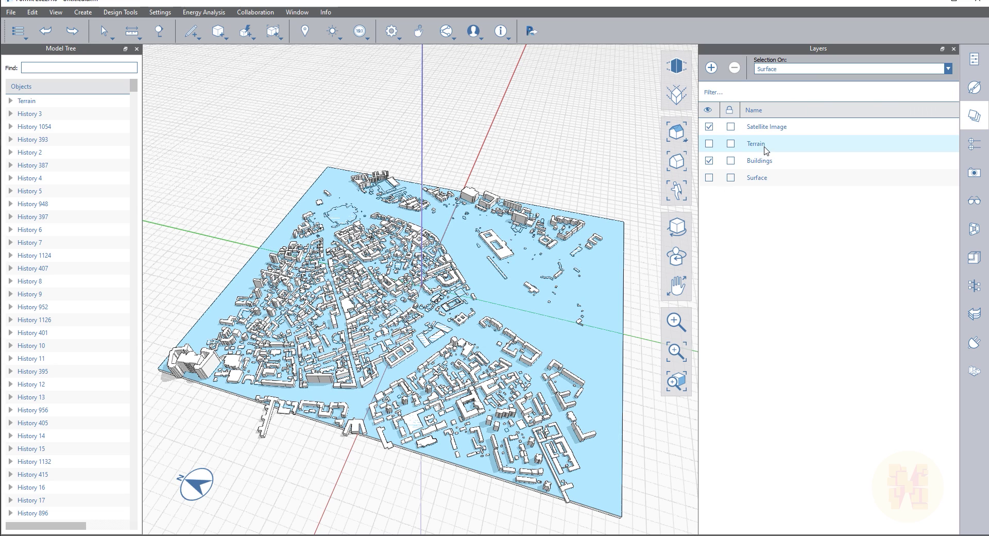
left_click(618, 125)
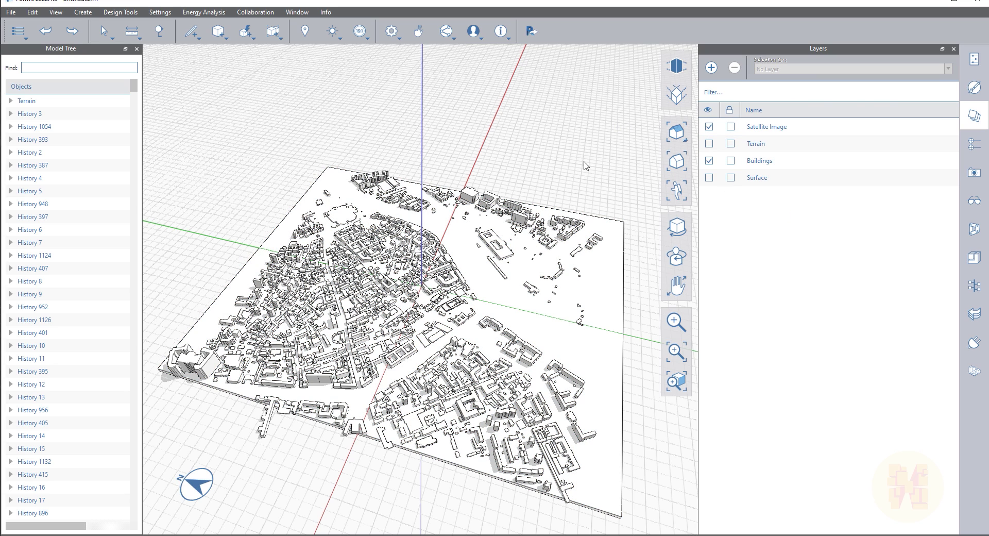
left_click(709, 178)
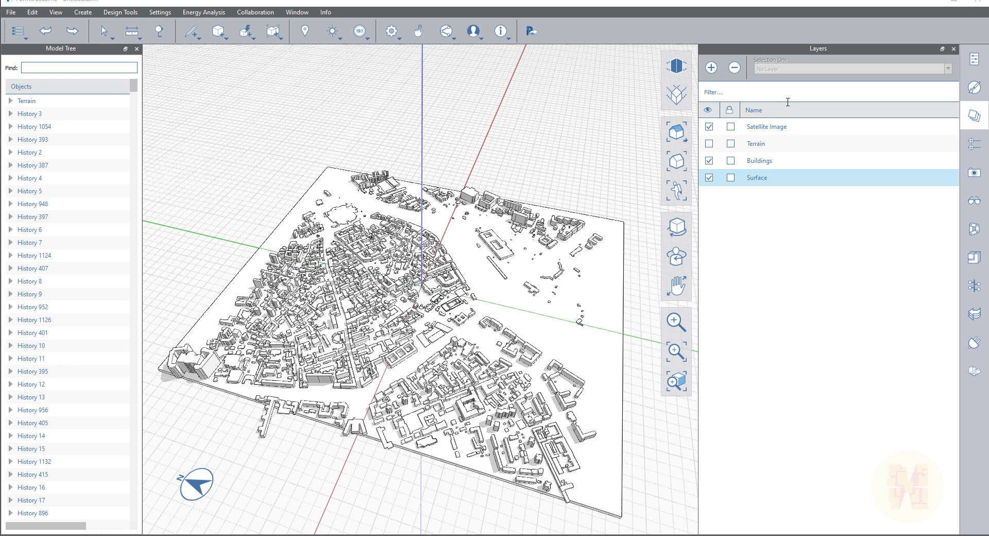
Hide the Surface and Buildings layers so the satellite image is the only layer shown
left_click(710, 177)
left_click(709, 177)
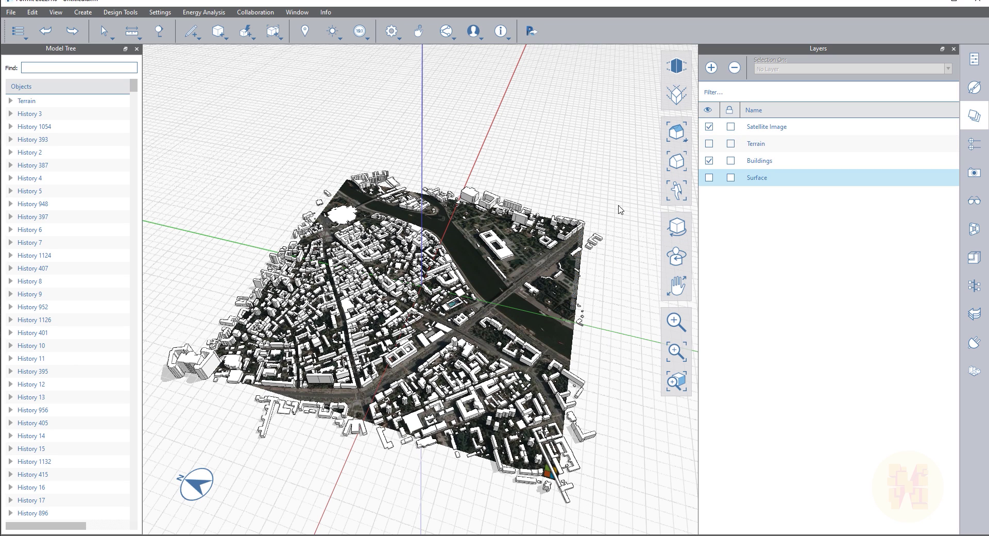
left_click(713, 161)
left_click(710, 161)
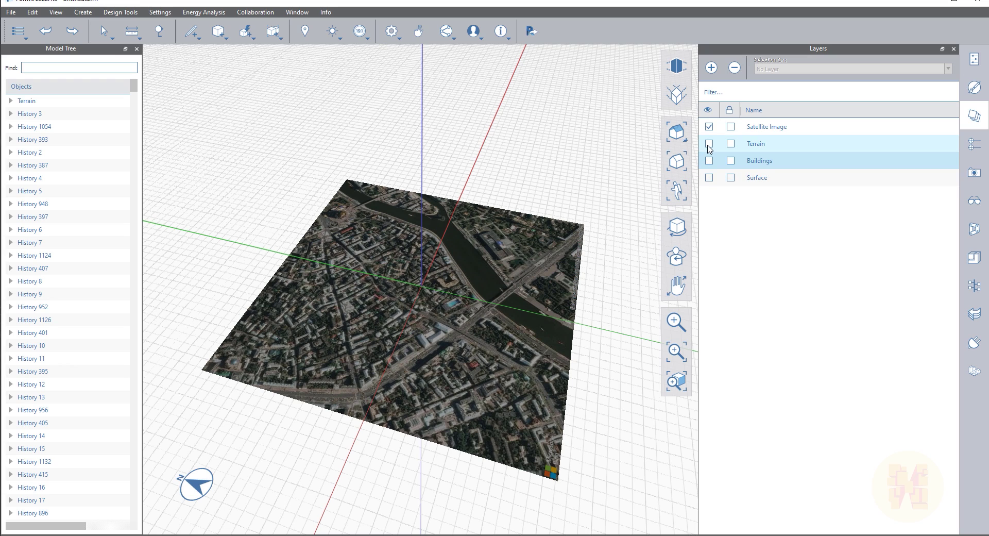
Try the visibility and lock toggles of the Satellite Image layer, leaving it shown and unlocked
left_click(709, 127)
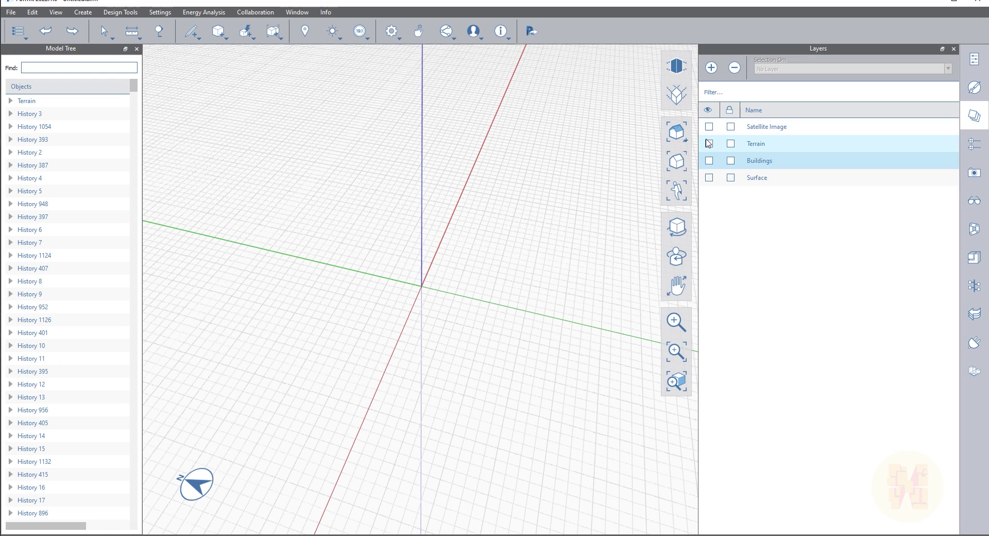
left_click(709, 127)
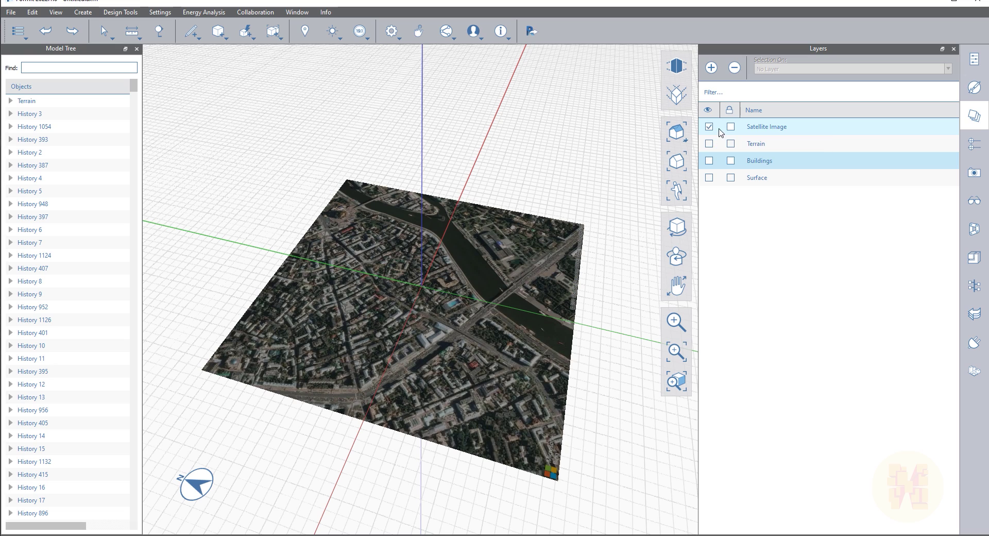
left_click(731, 127)
left_click(731, 126)
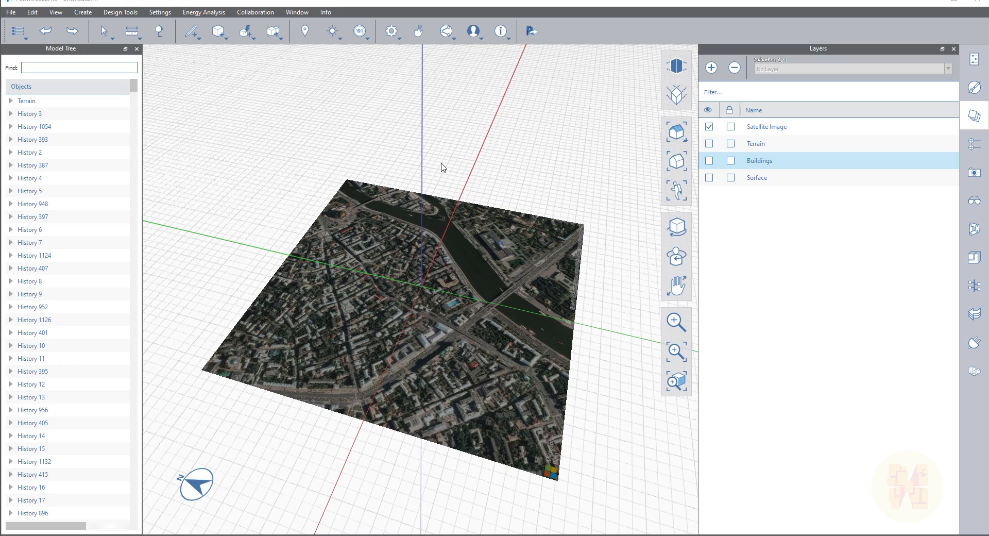
Add a first level to the project and set its elevation to 1 m
left_click(967, 155)
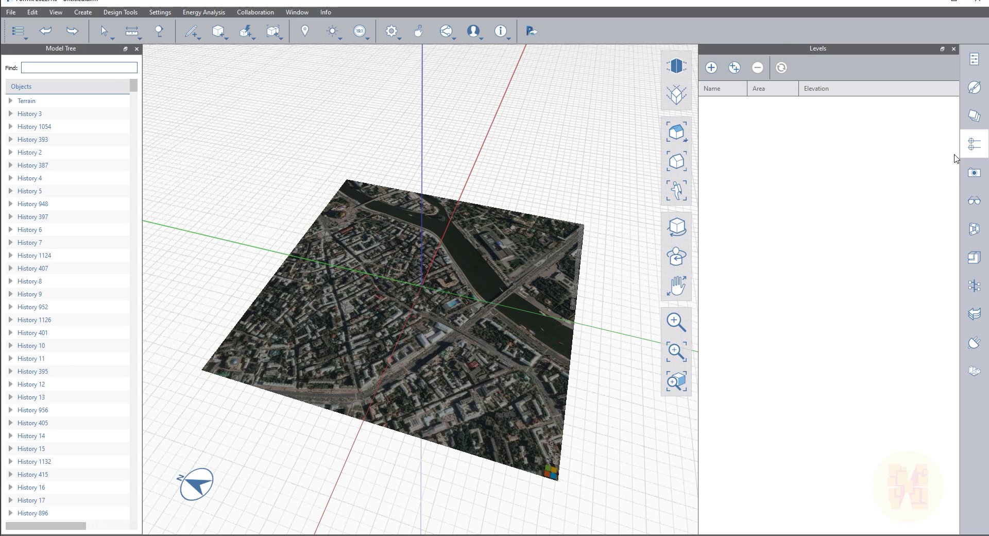
left_click(711, 67)
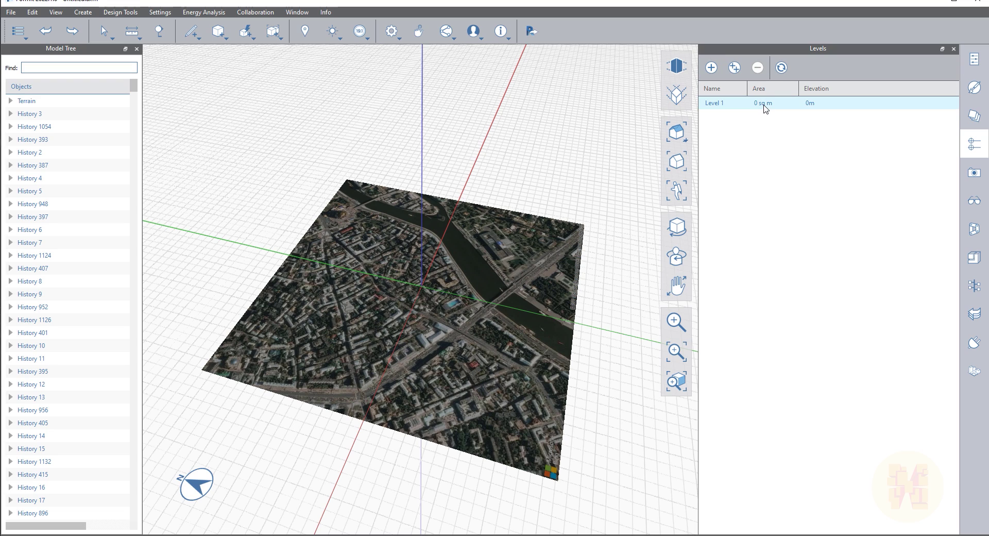
left_click(813, 106)
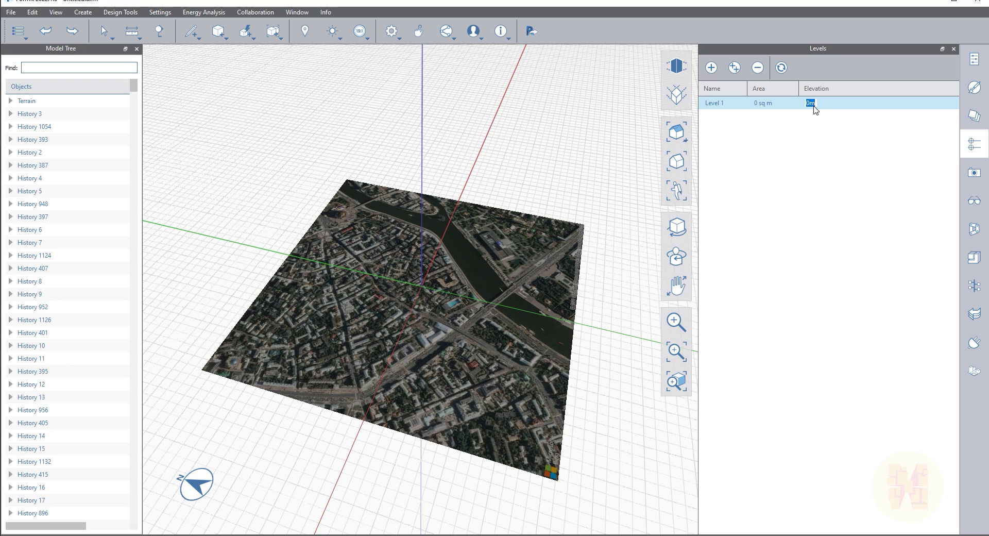
type("1")
left_click(856, 174)
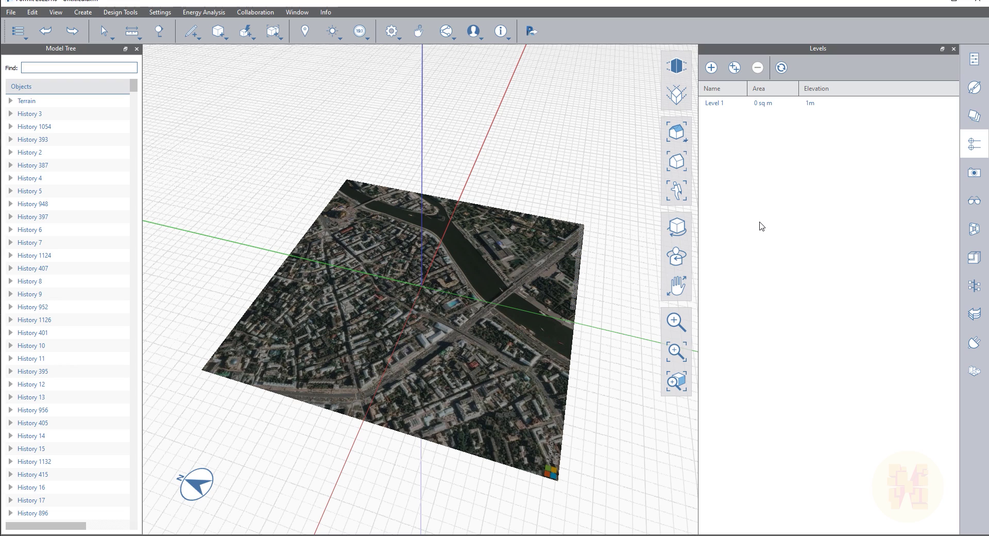
Add a second level above the first and re-enter Level 1's elevation as 1 m
left_click(711, 68)
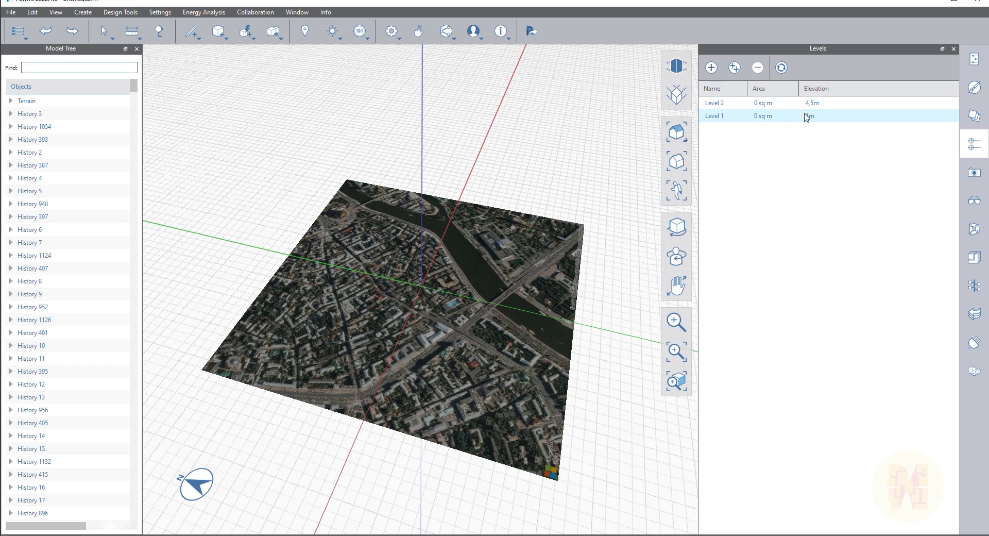
type("1")
key("Return")
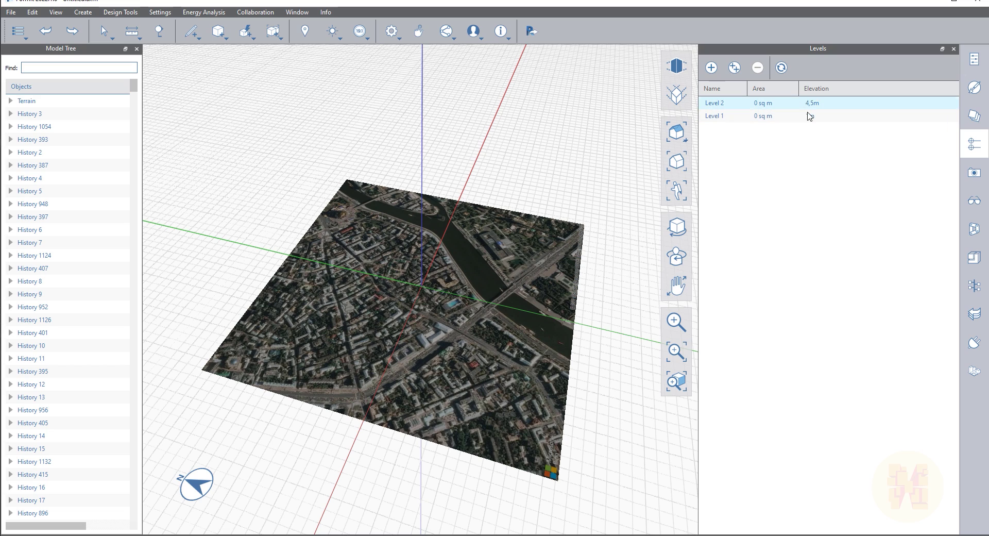
Add five more levels at once with a distance of 4 m between them
left_click(734, 71)
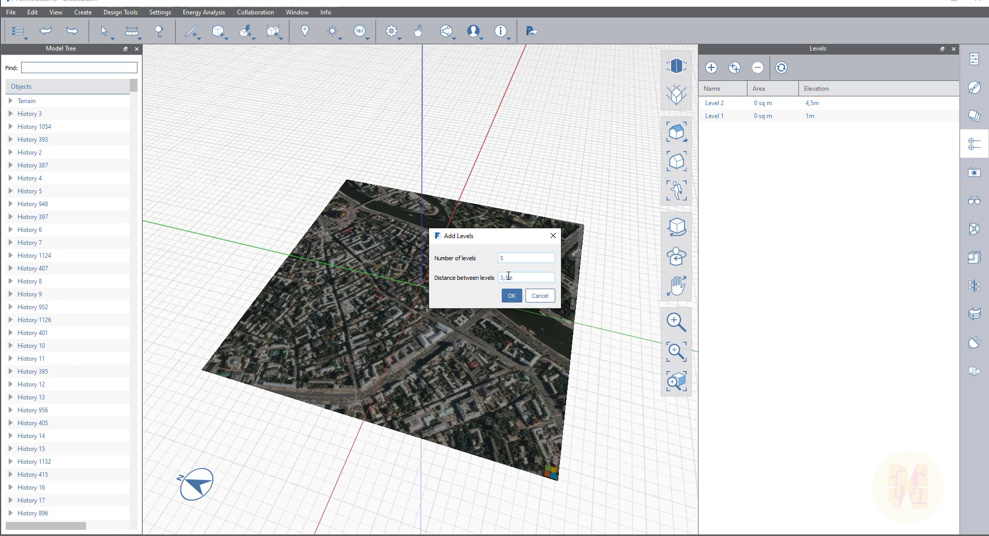
key("Tab")
type("4")
left_click(511, 295)
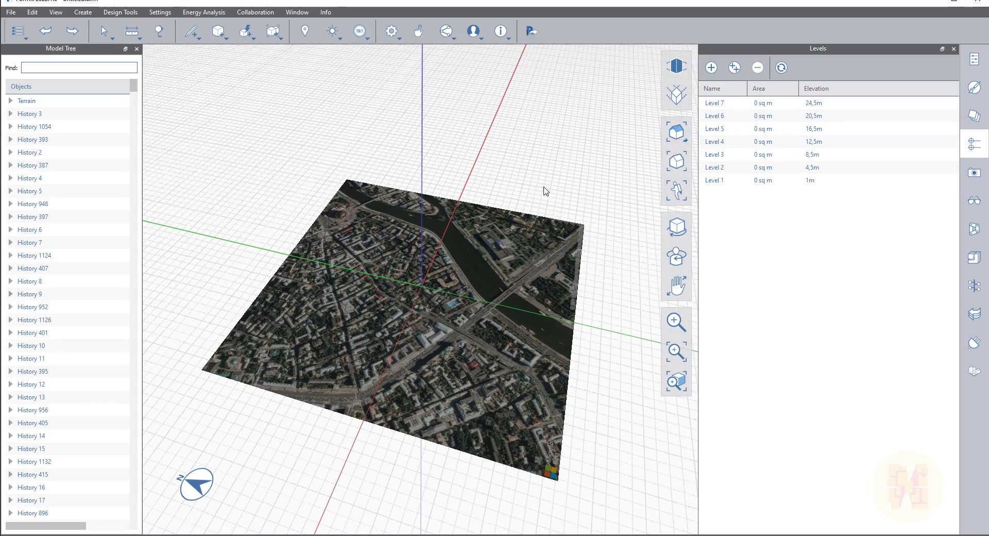
middle_click_drag(545, 190, 521, 186)
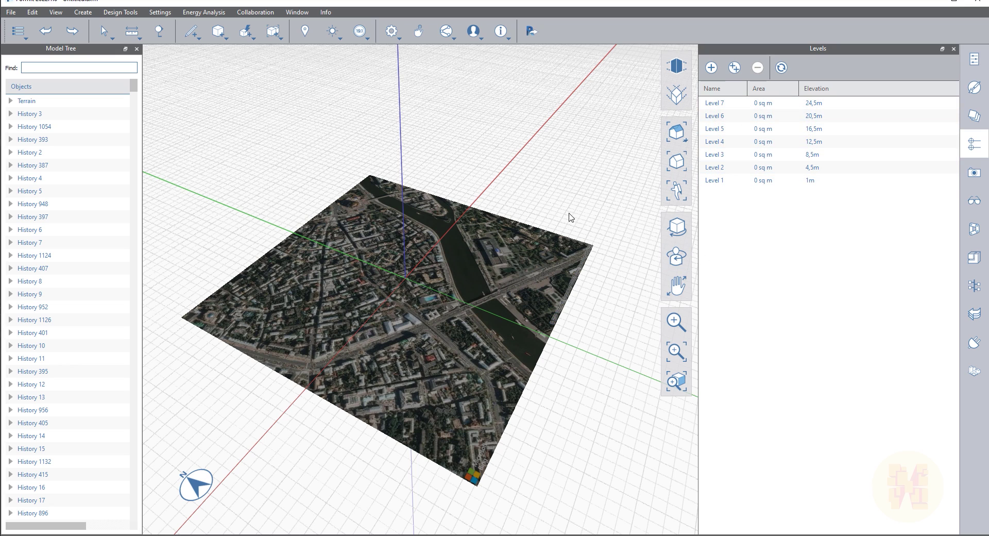
middle_click_drag(551, 181, 596, 172)
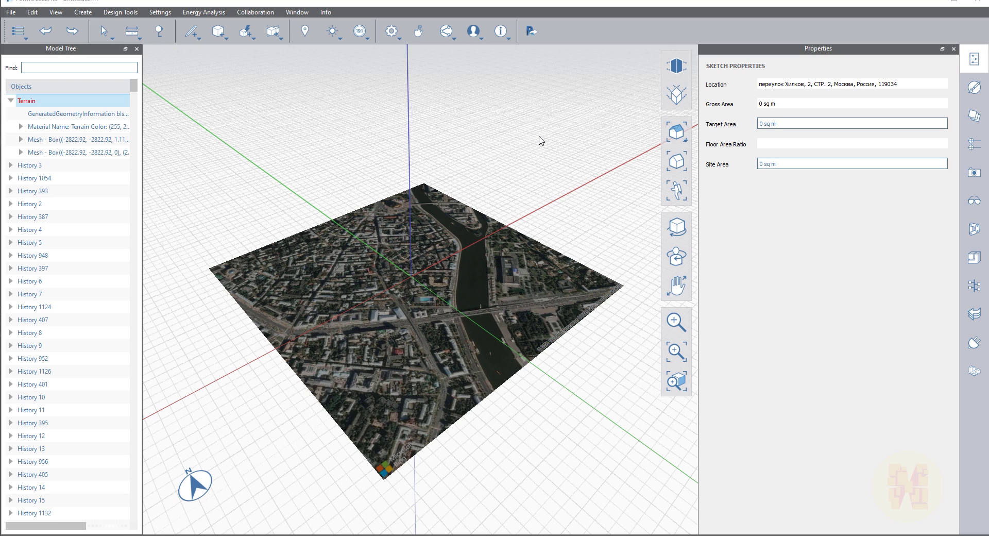
middle_click_drag(427, 152, 283, 265)
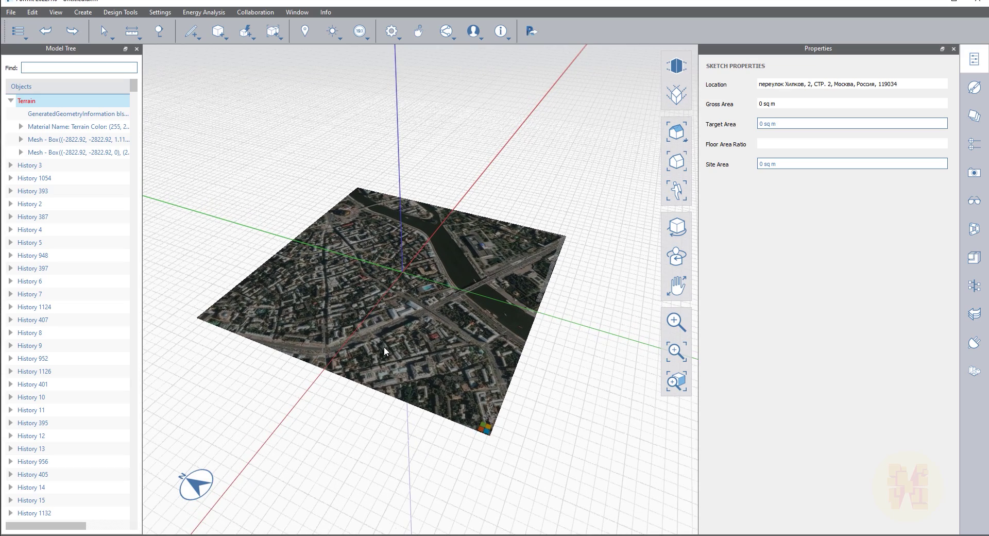
middle_click_drag(432, 363, 392, 335)
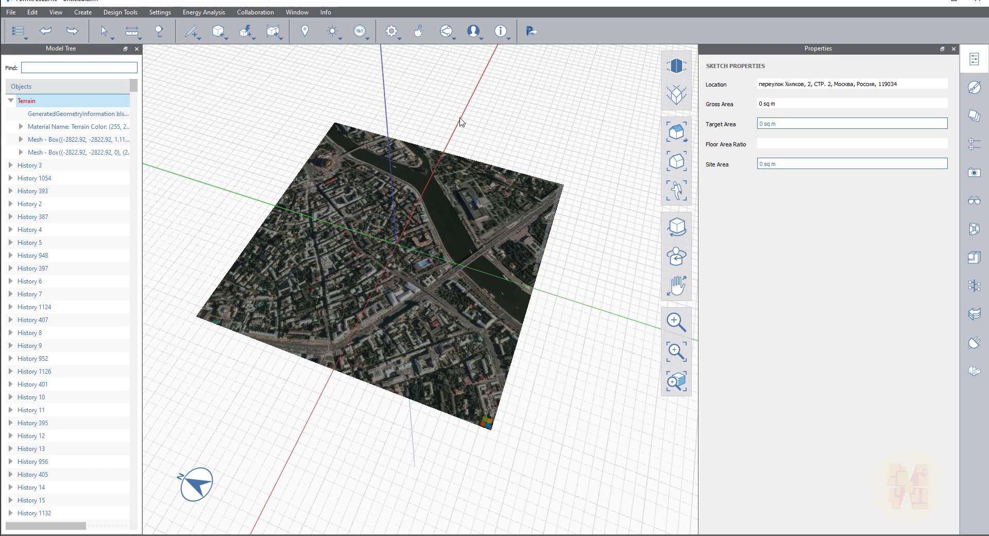
scroll(453, 140, "up", 5)
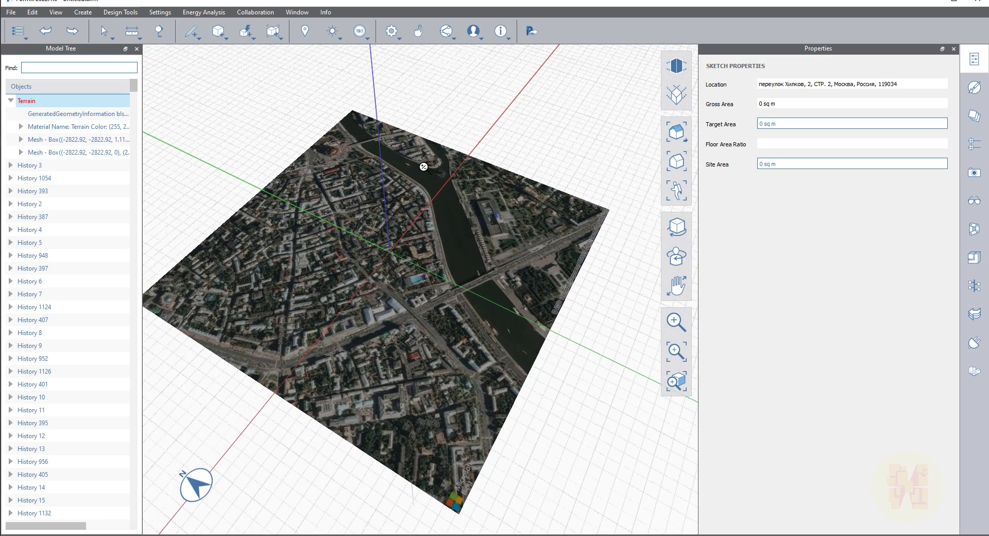
scroll(423, 167, "up", 2)
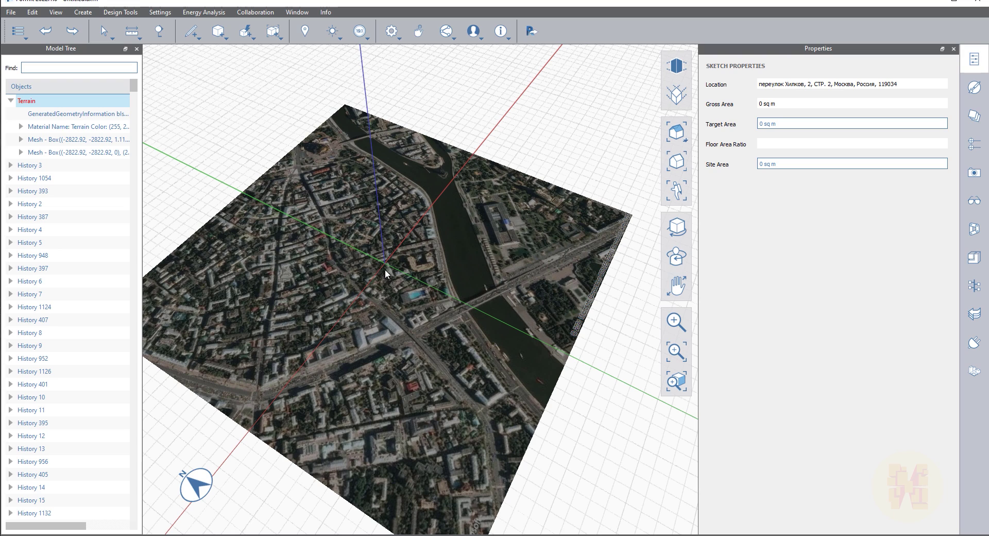
Open the Dynamo Samples library to view the available scripts
left_click(972, 238)
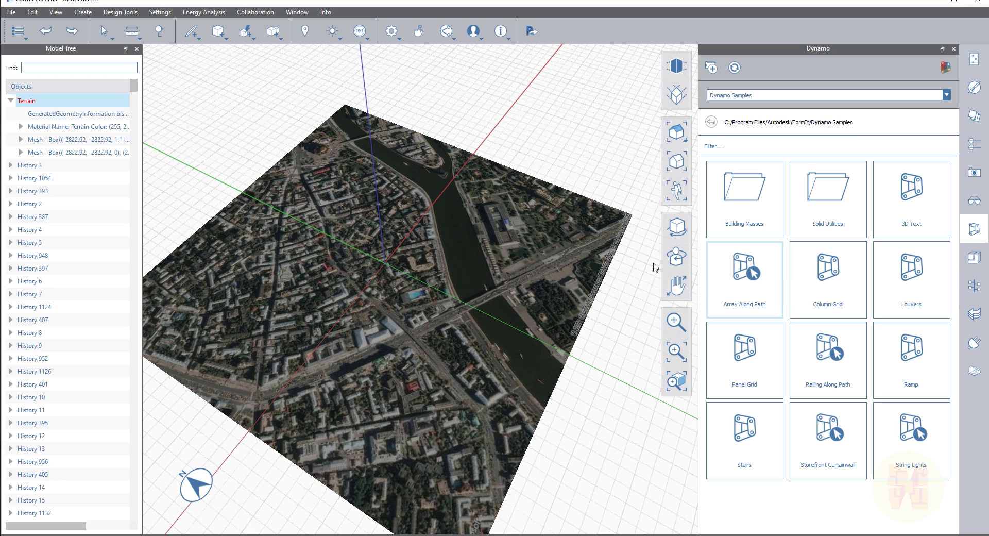
middle_click_drag(580, 148, 416, 235)
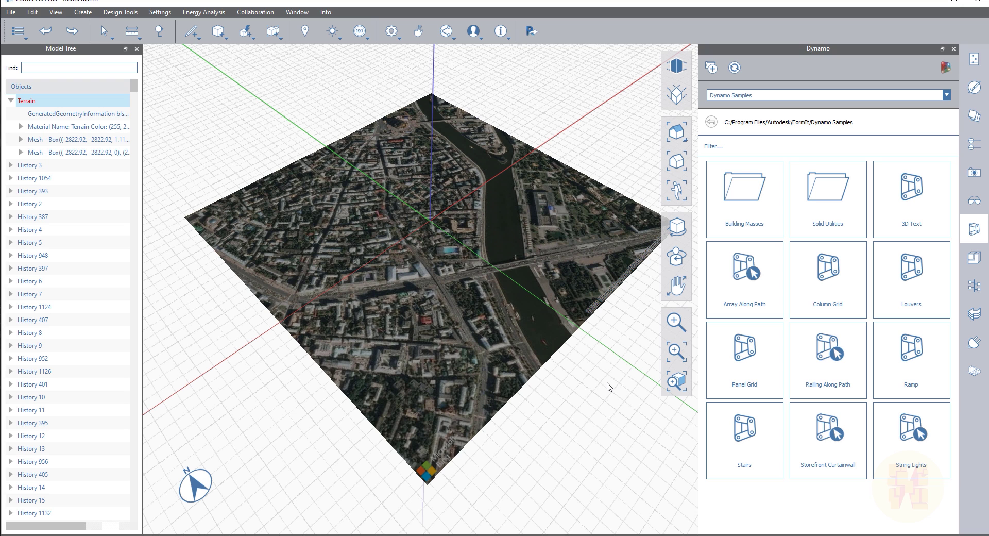
middle_click_drag(577, 412, 598, 394)
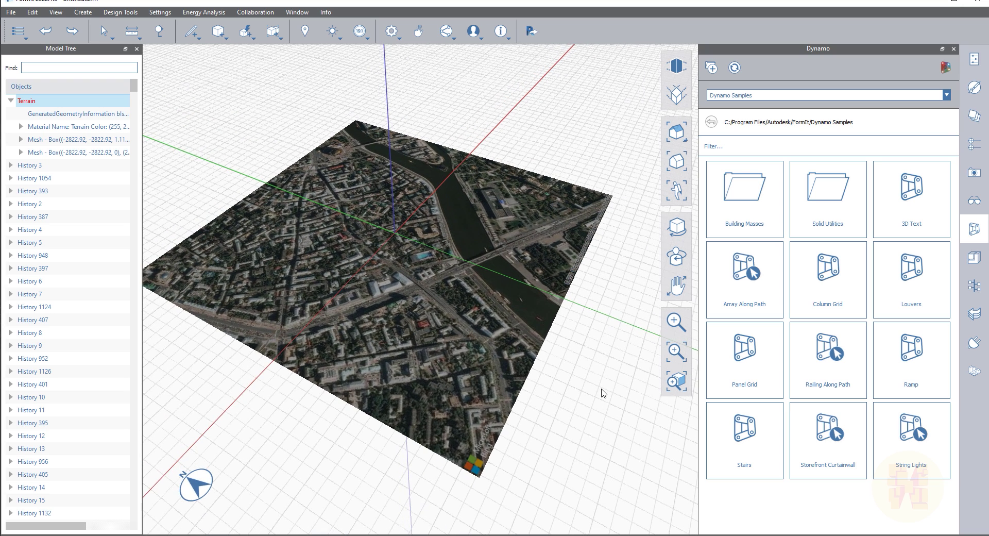